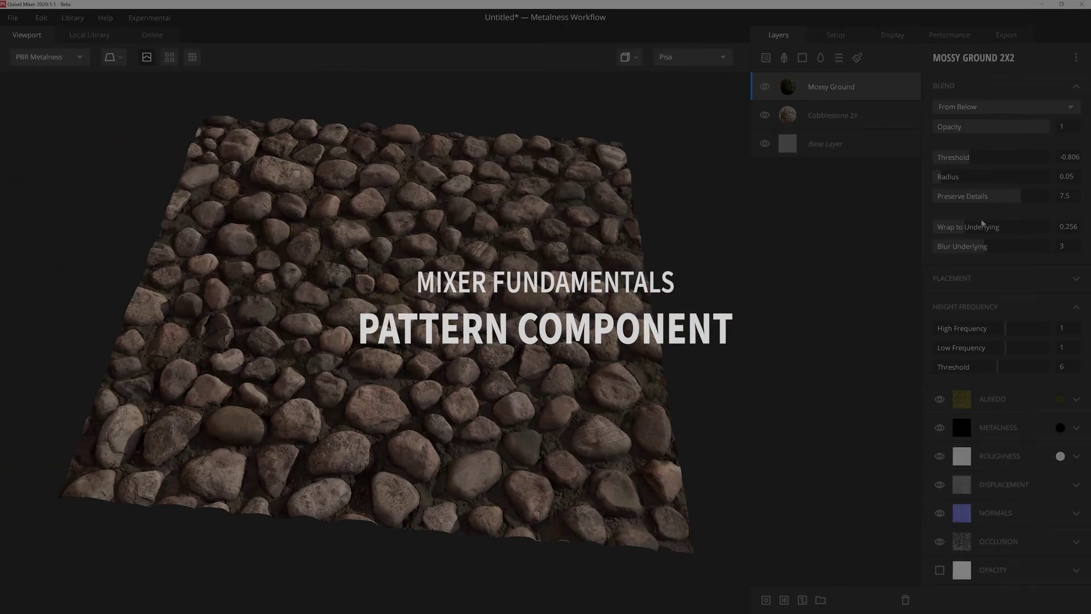
Add a Solid layer above the Base Layer in a new Metalness Workflow mix.
drag(974, 161, 986, 163)
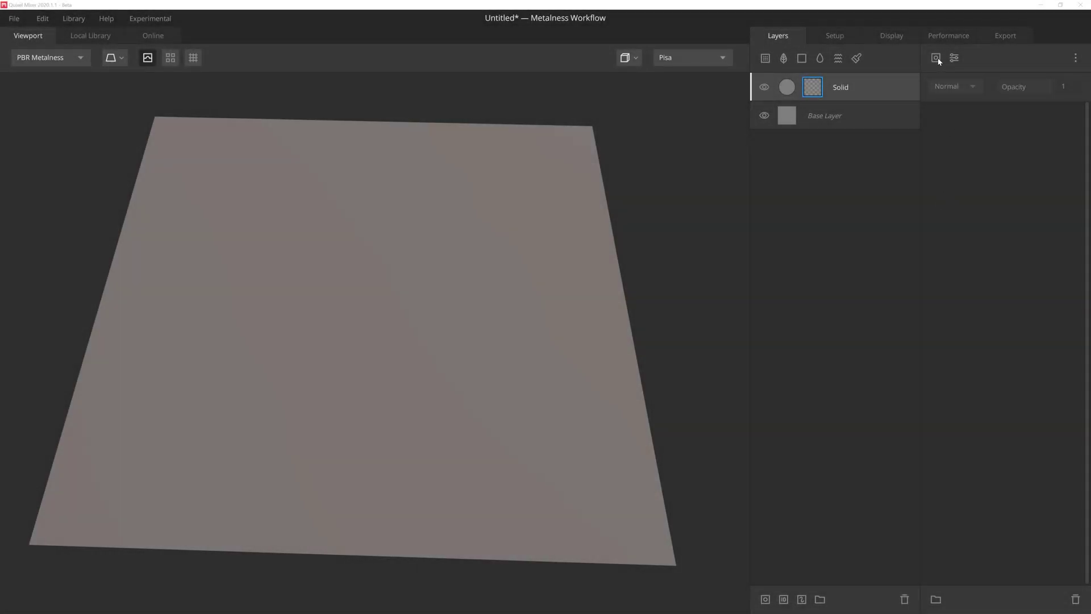
Add a Gradient pattern mask component to the Solid layer.
click(936, 58)
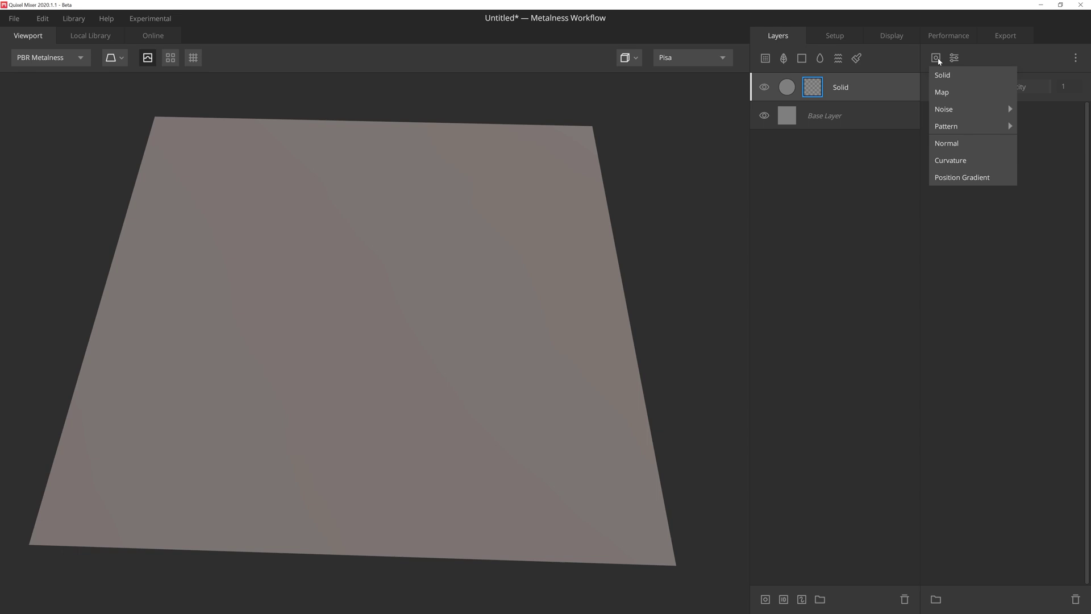
mouse_move(965, 127)
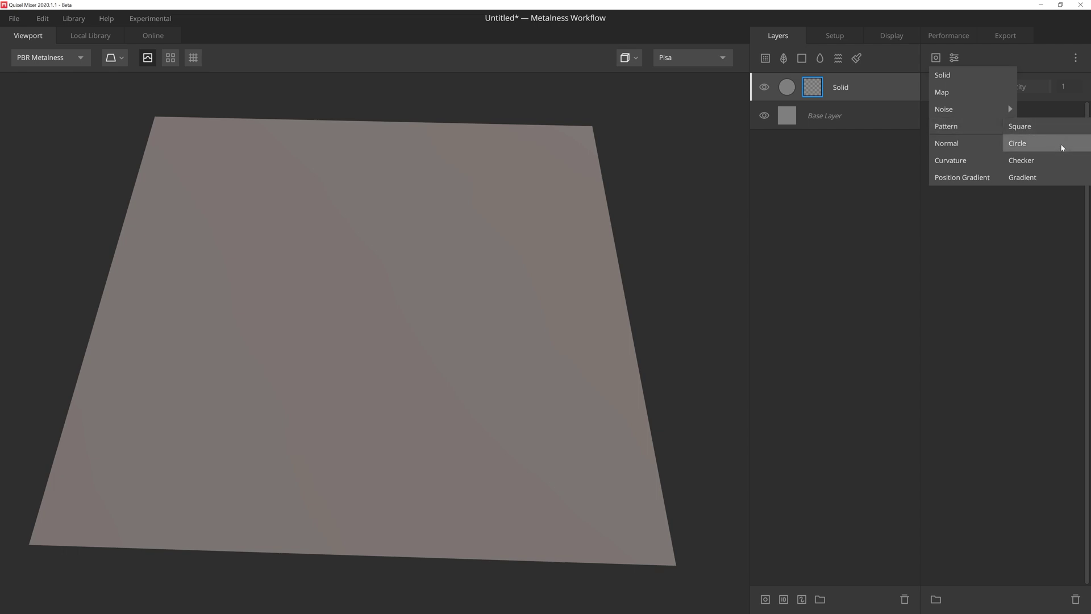
click(1056, 182)
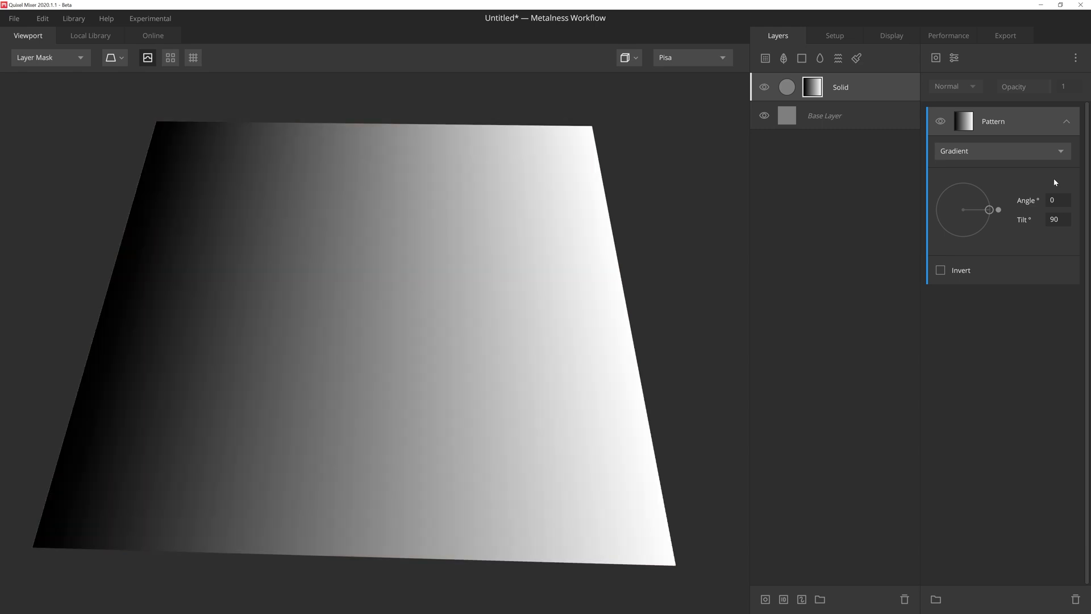
Try the Checker and Circle pattern types, then settle on Square tiles.
click(1040, 149)
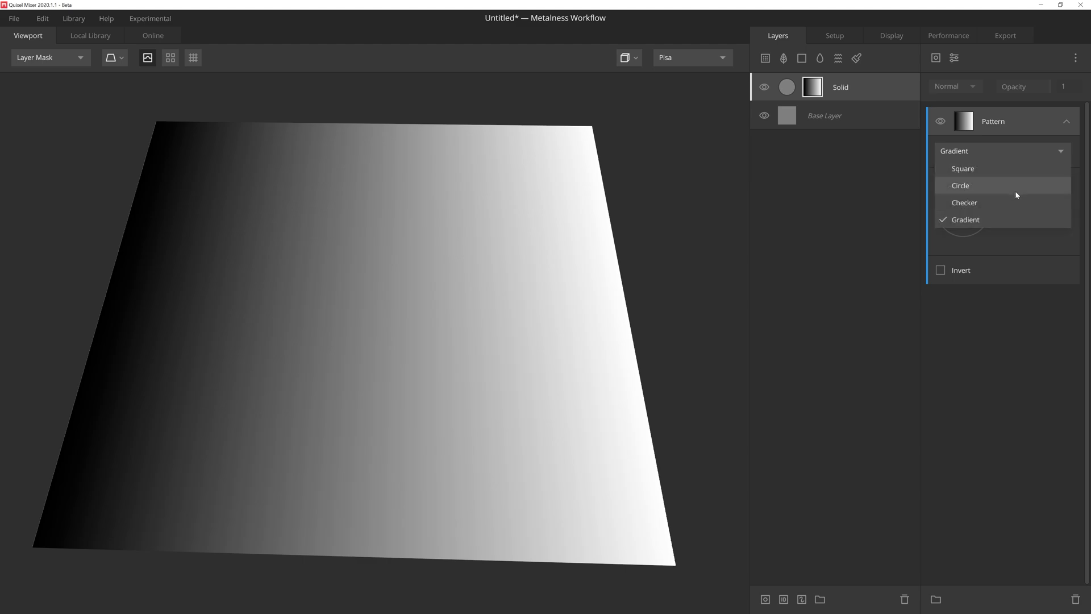
click(1012, 199)
click(1018, 150)
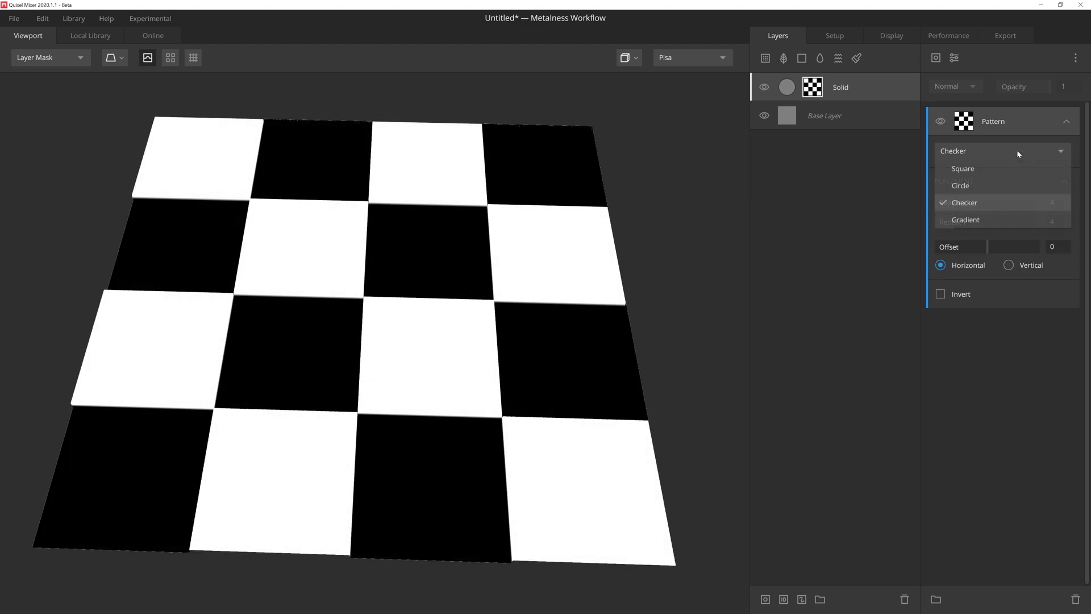
click(1008, 184)
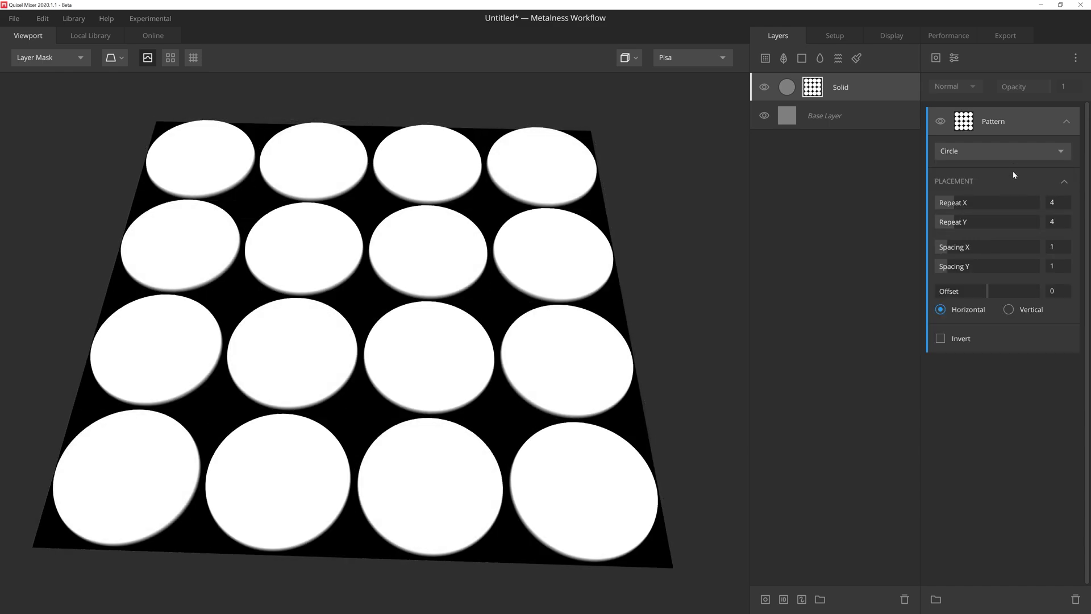
click(1010, 153)
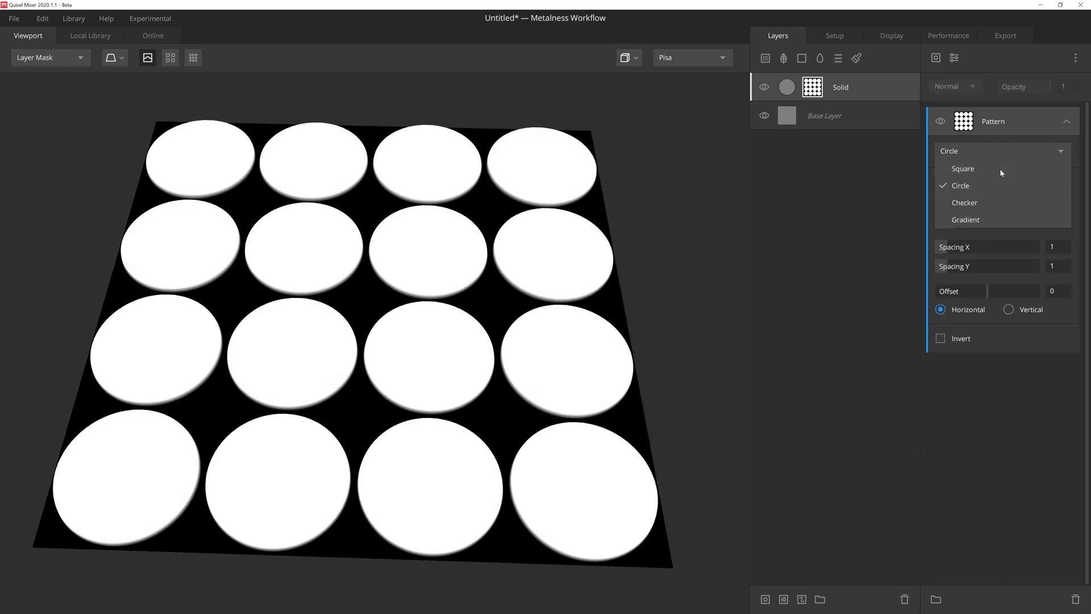
click(1001, 168)
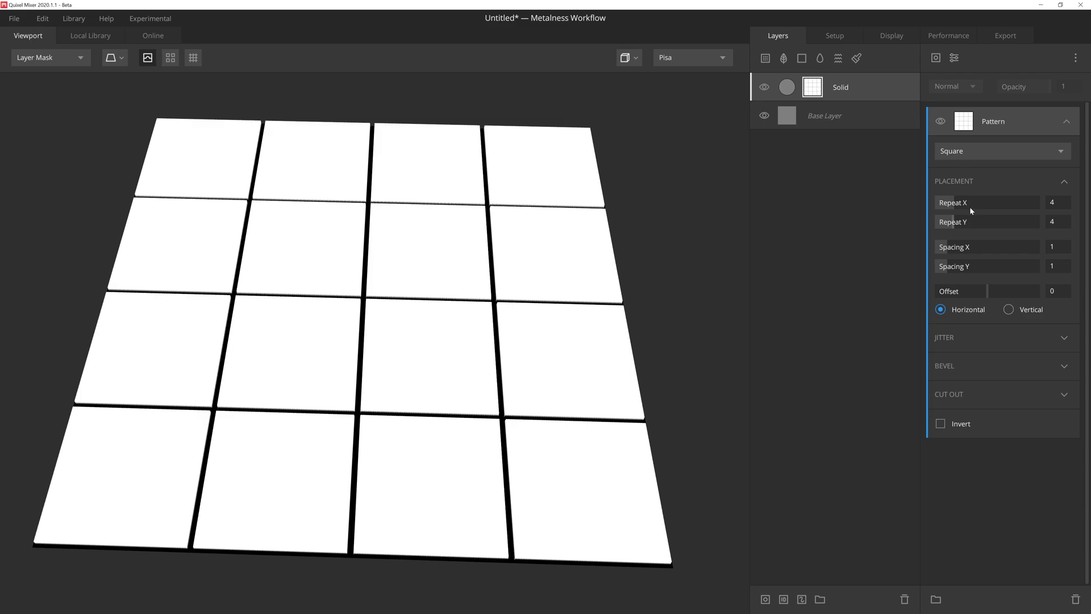
Experiment with Repeat X, Repeat Y and spacing, ending at Repeat X 4 and Repeat Y 8.
mouse_move(961, 203)
mouse_down()
mouse_move(972, 202)
mouse_move(968, 221)
mouse_up()
click(958, 221)
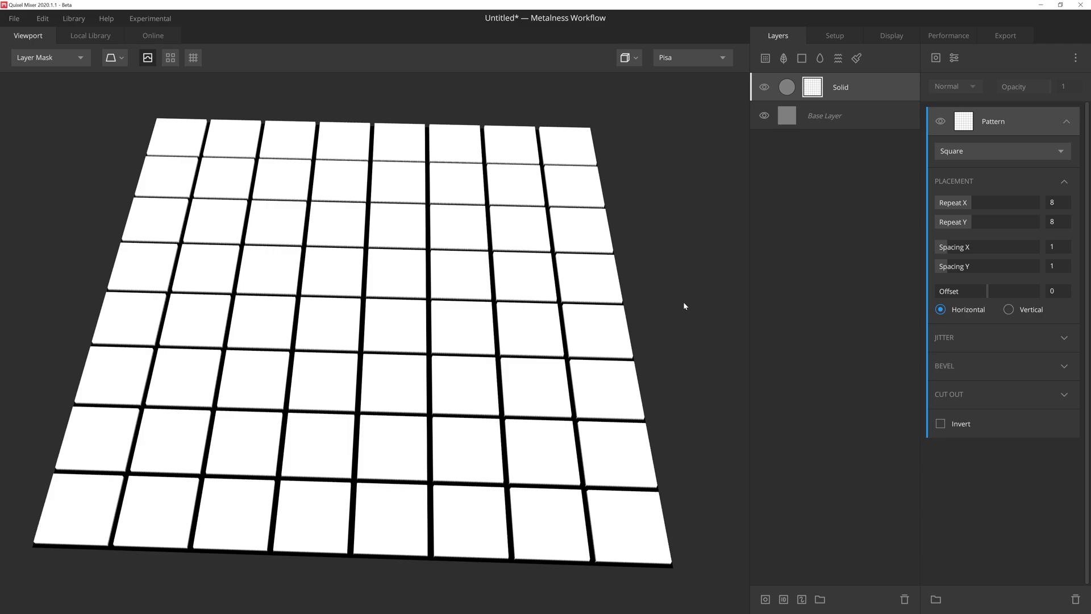
drag(976, 202, 954, 203)
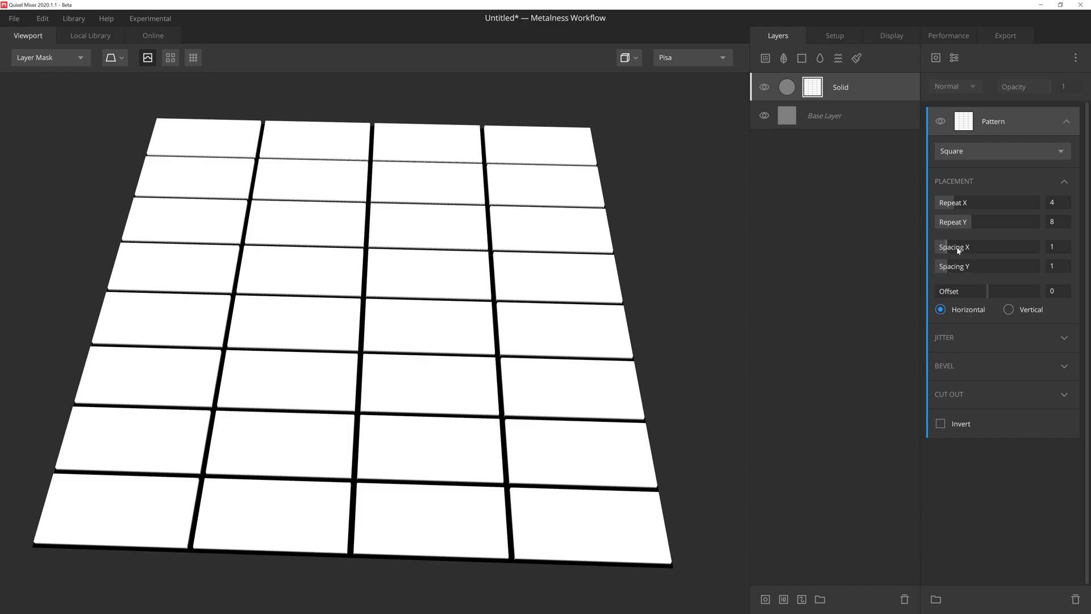
mouse_move(959, 250)
mouse_down()
mouse_move(1022, 246)
mouse_move(925, 249)
mouse_move(997, 250)
mouse_move(946, 250)
mouse_move(956, 267)
mouse_move(995, 270)
mouse_move(945, 265)
mouse_up()
drag(975, 222, 1045, 225)
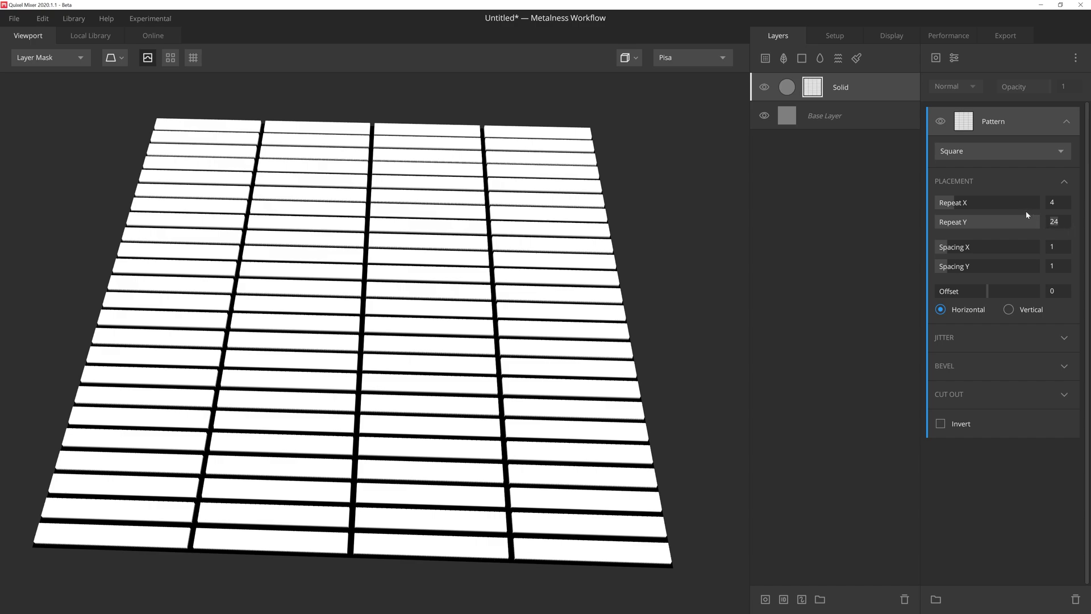
text(50)
key(Return)
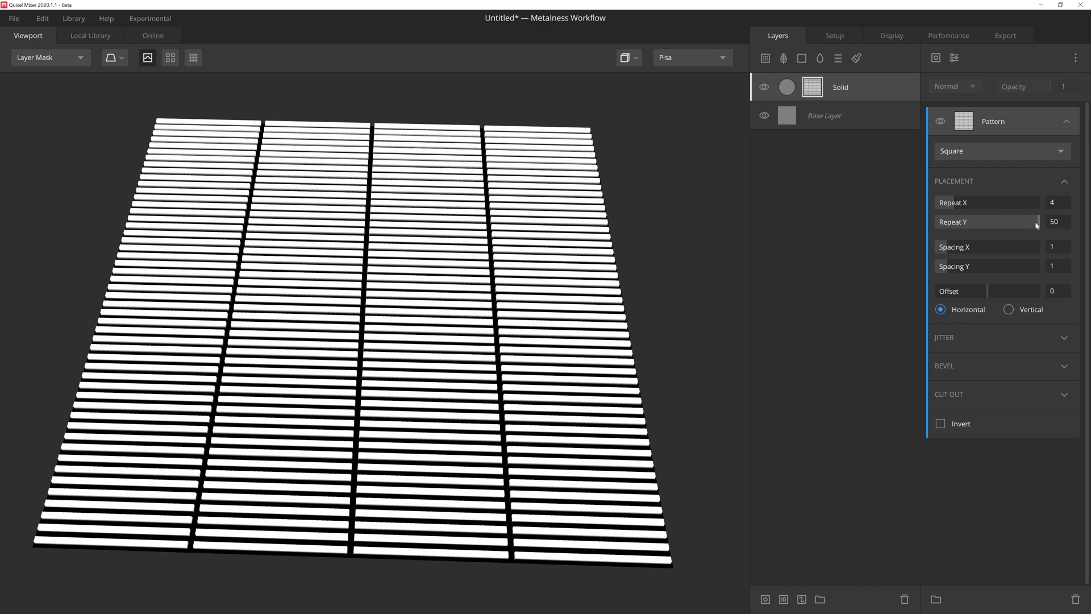
drag(1036, 224, 954, 222)
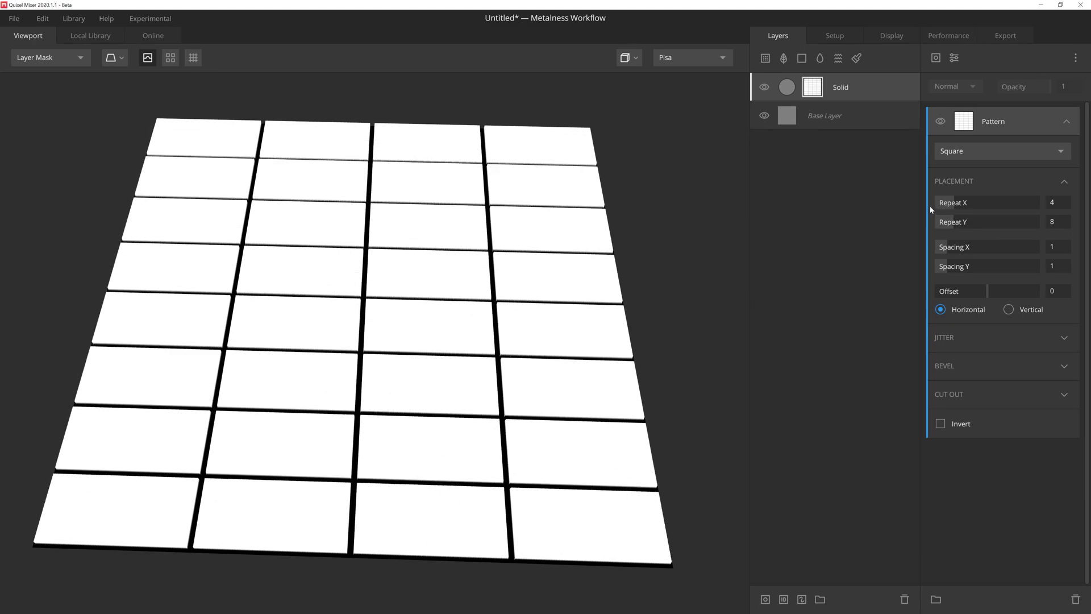
Stagger alternate rows with a horizontal Offset of 0.497, after briefly trying vertical.
drag(988, 291, 1015, 296)
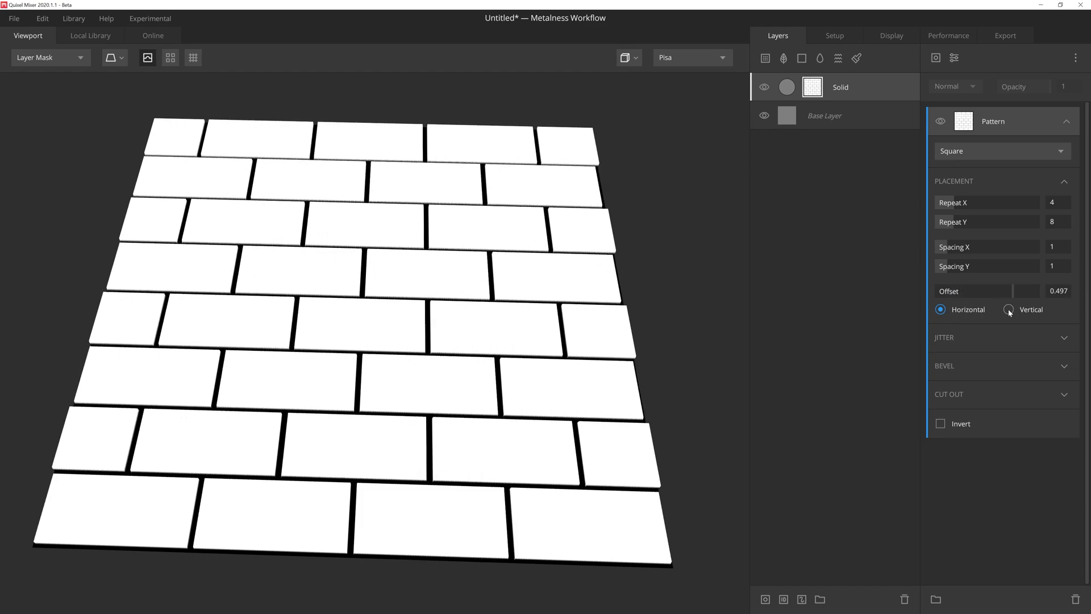
click(1009, 309)
click(941, 310)
click(1064, 337)
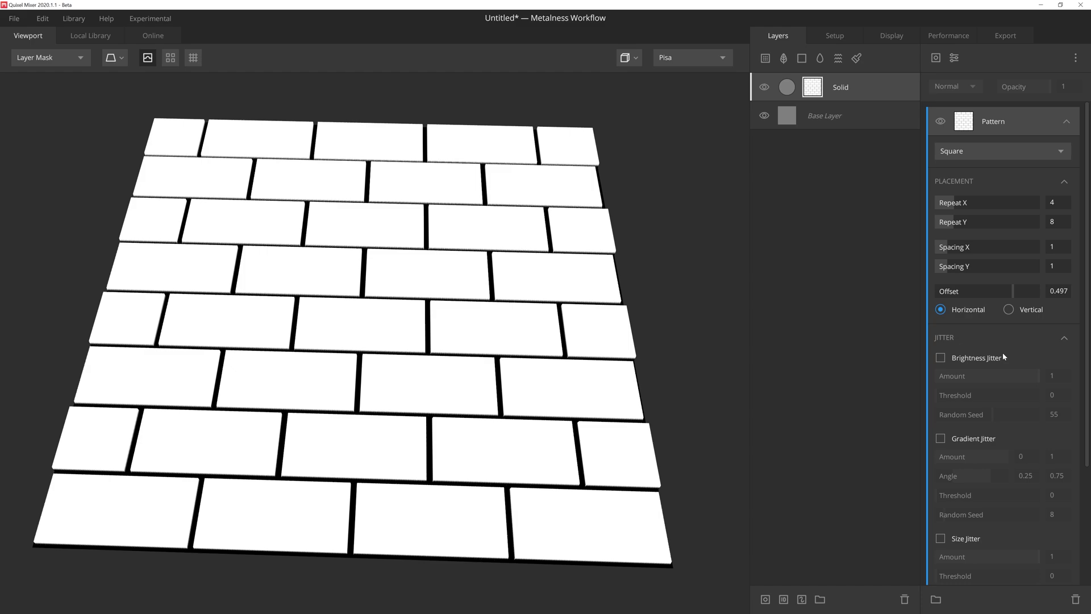
Enable Brightness Jitter with Amount 0.74, Threshold 0.185 and Random Seed 47.54.
click(941, 358)
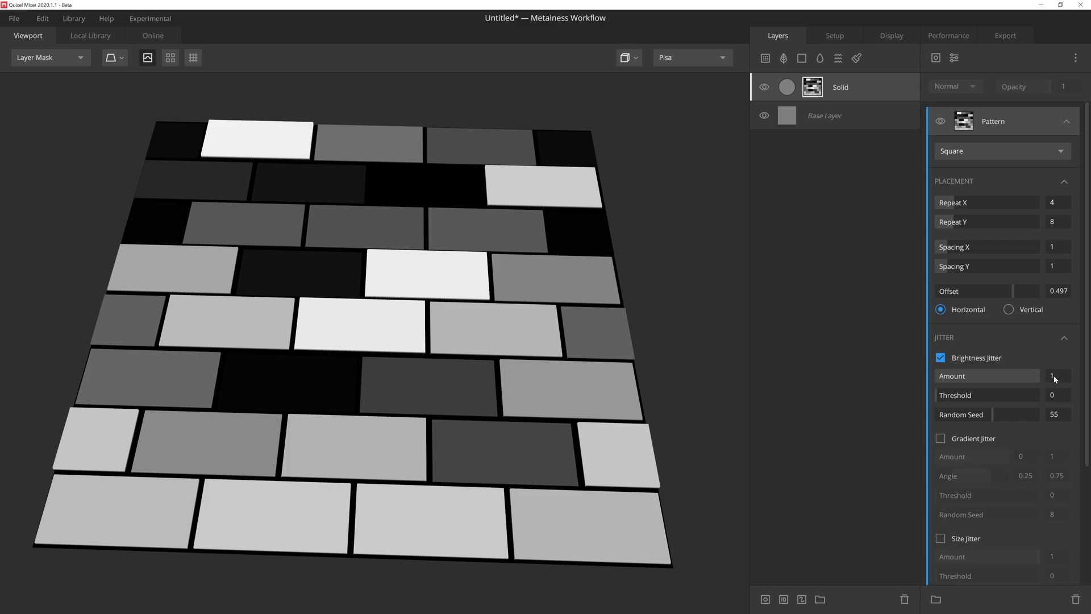
drag(1054, 376, 969, 378)
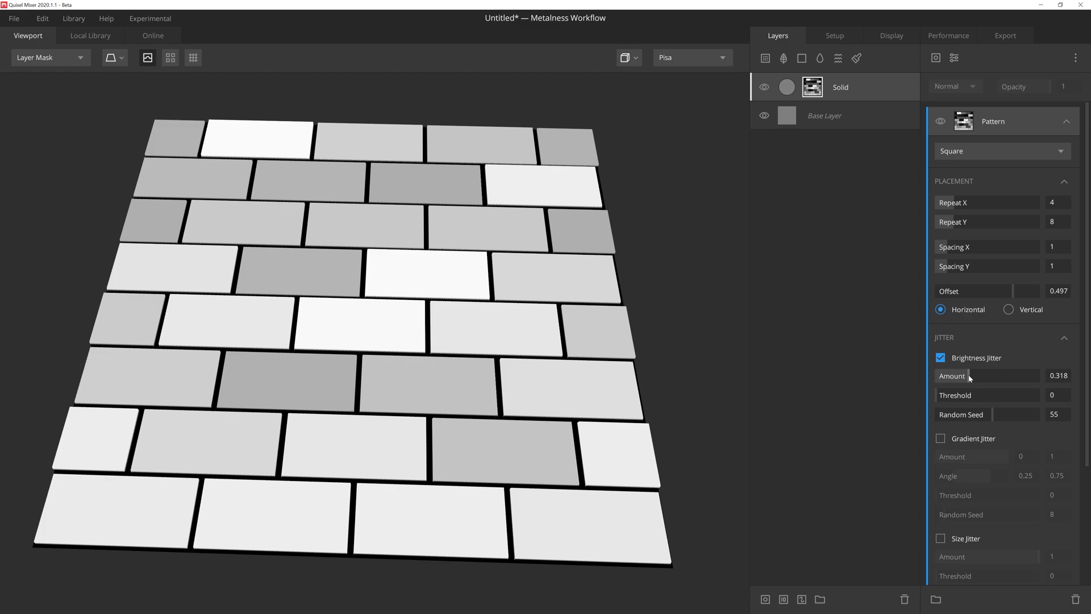
drag(969, 378, 1012, 380)
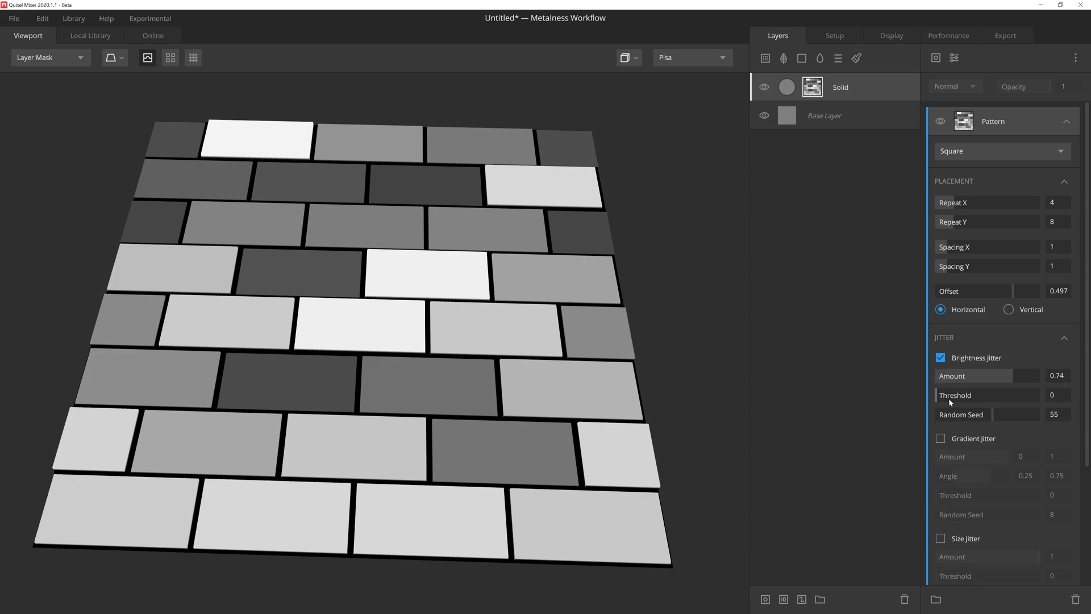
drag(938, 396, 1050, 399)
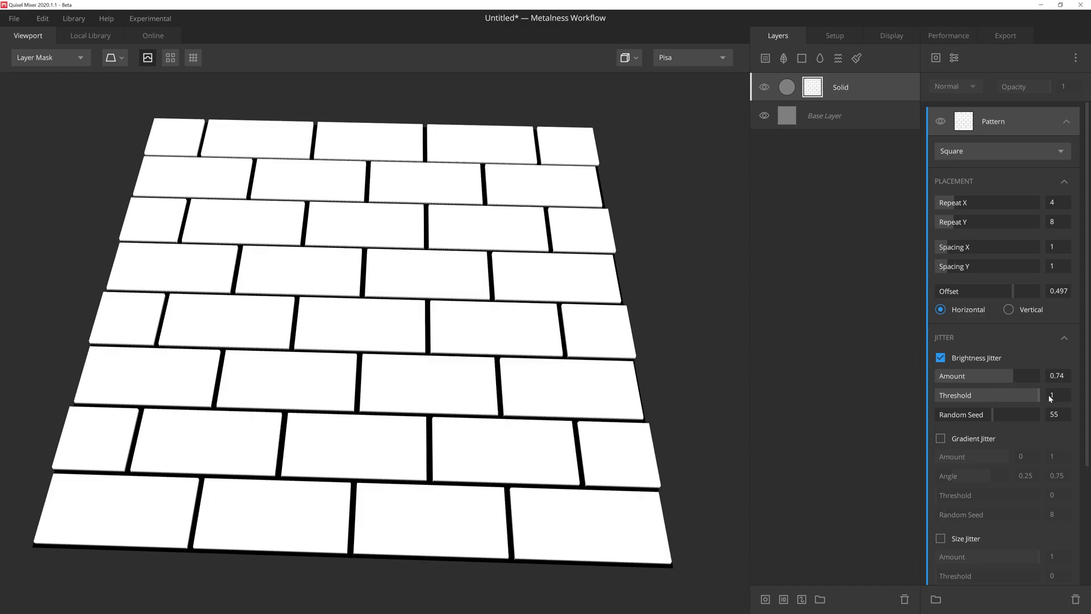
click(941, 357)
click(940, 358)
drag(1036, 398, 955, 392)
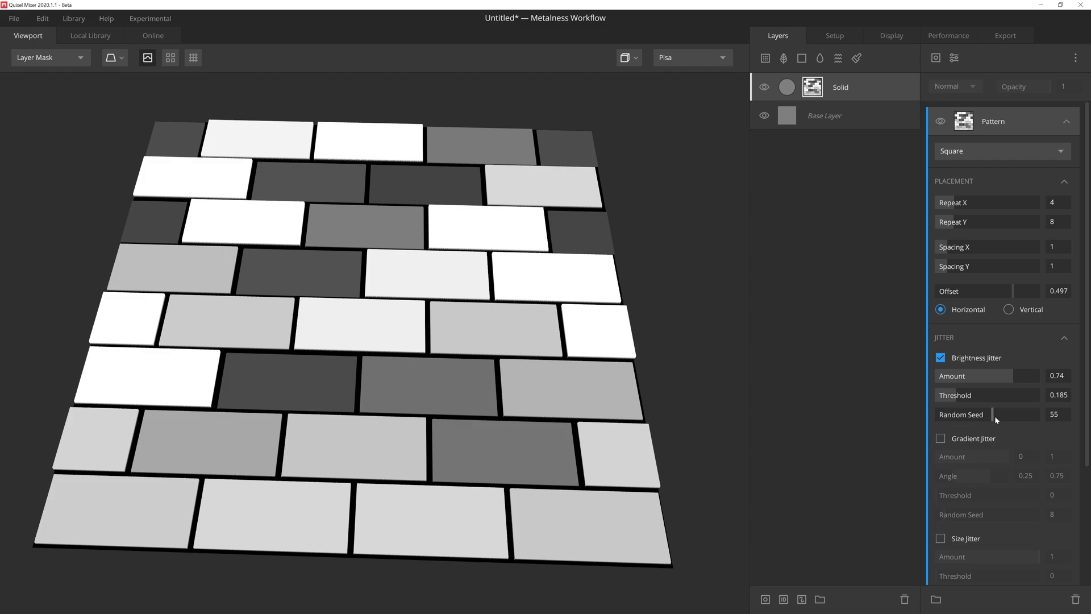
mouse_move(994, 417)
mouse_down()
mouse_move(959, 416)
mouse_move(986, 415)
mouse_up()
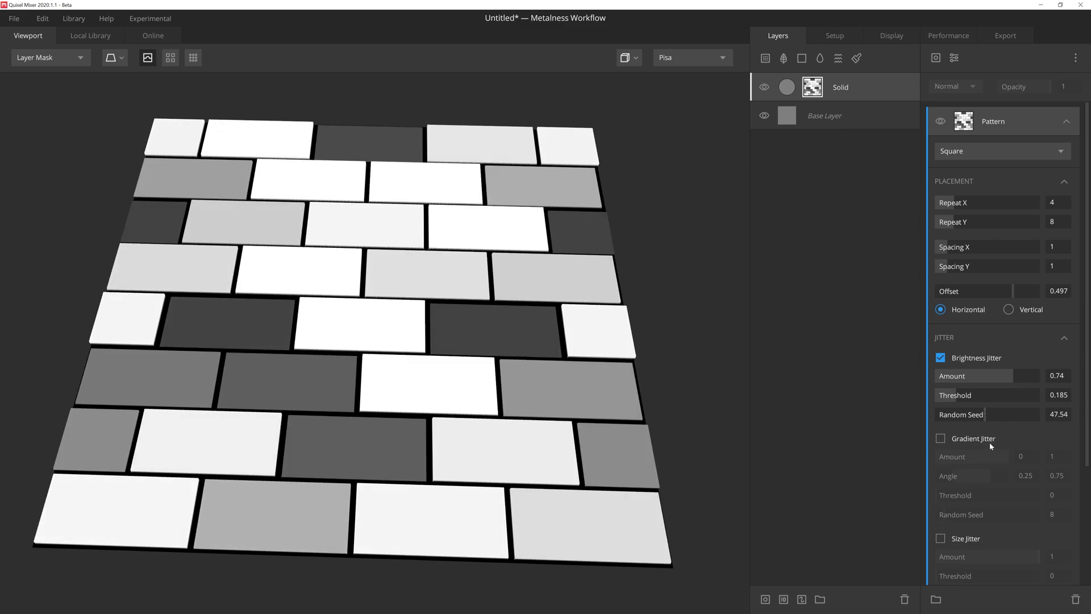
Enable Gradient Jitter and experiment with its Amount range while viewing the mask.
click(941, 439)
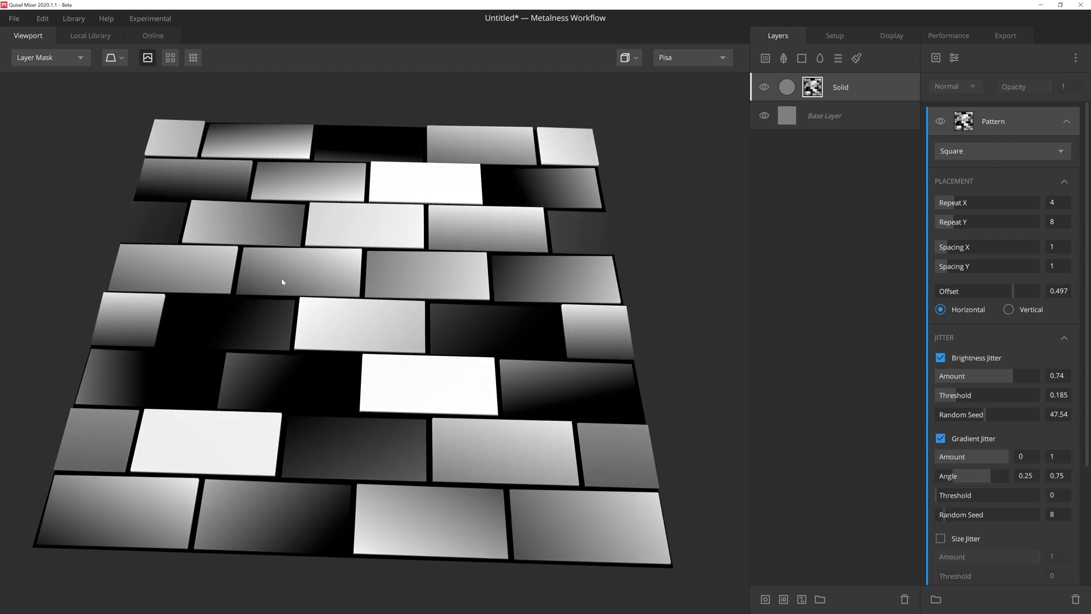
mouse_move(641, 374)
mouse_down()
mouse_move(558, 312)
mouse_move(500, 300)
mouse_move(590, 334)
mouse_move(720, 317)
mouse_move(724, 305)
mouse_move(634, 365)
mouse_up()
key(m)
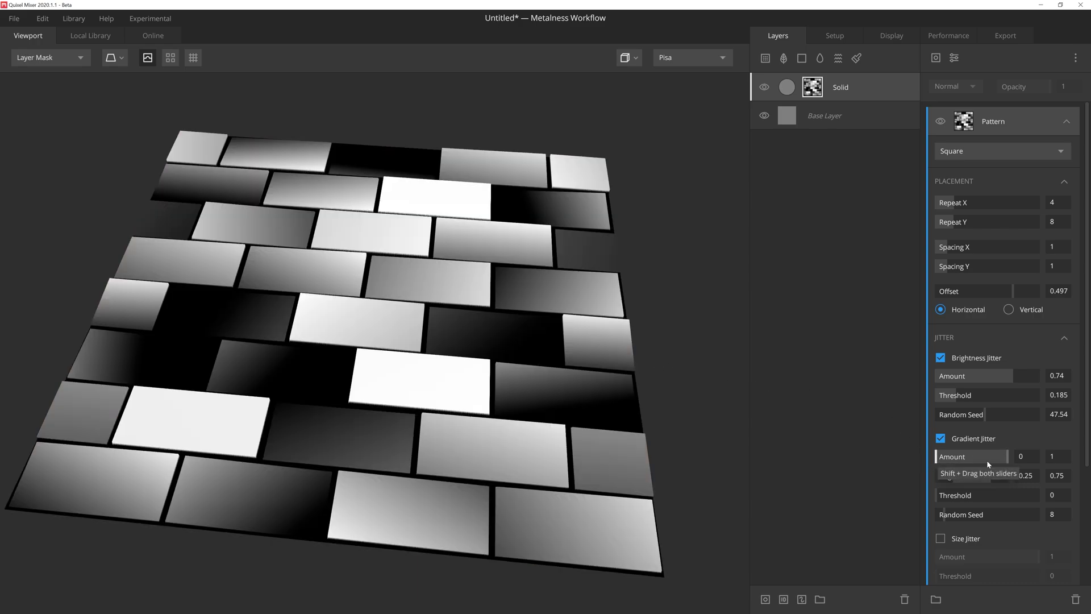
drag(1007, 456, 1007, 456)
drag(937, 457, 937, 458)
drag(1010, 455, 966, 457)
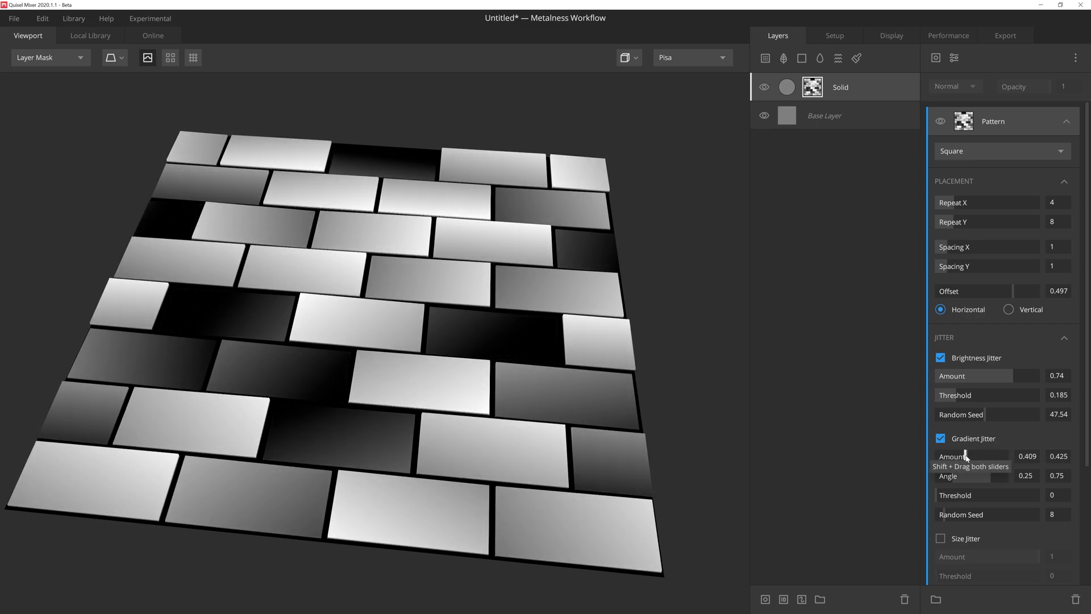
Disable Brightness Jitter and set the Gradient Jitter Amount range to 0.151–0.762.
click(940, 358)
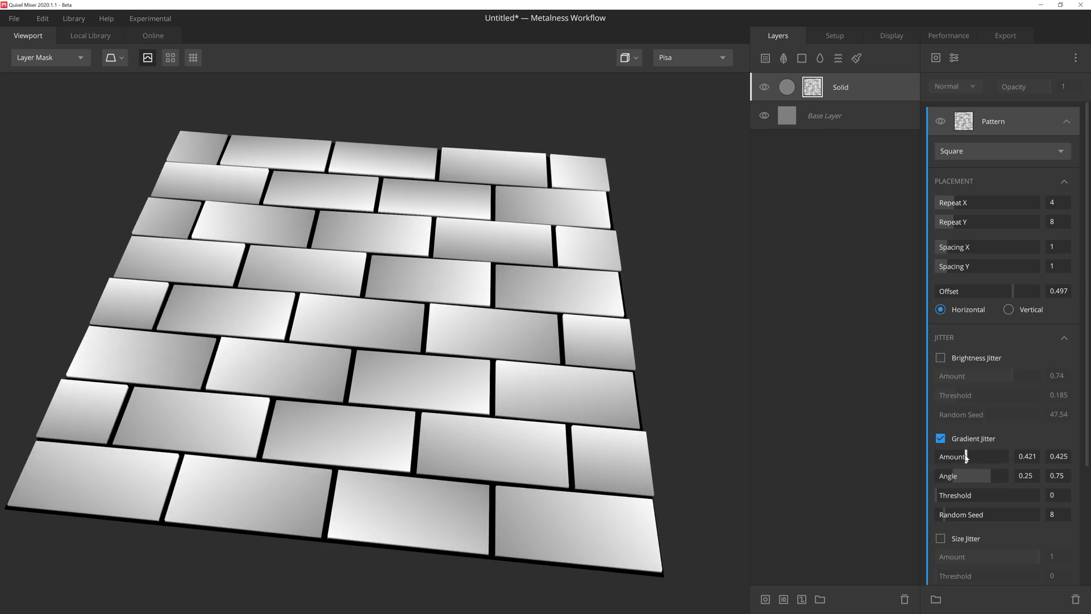
mouse_move(966, 456)
shift+mouse_down()
mouse_move(981, 455)
mouse_move(953, 458)
mouse_move(983, 457)
mouse_move(969, 460)
shift+mouse_up()
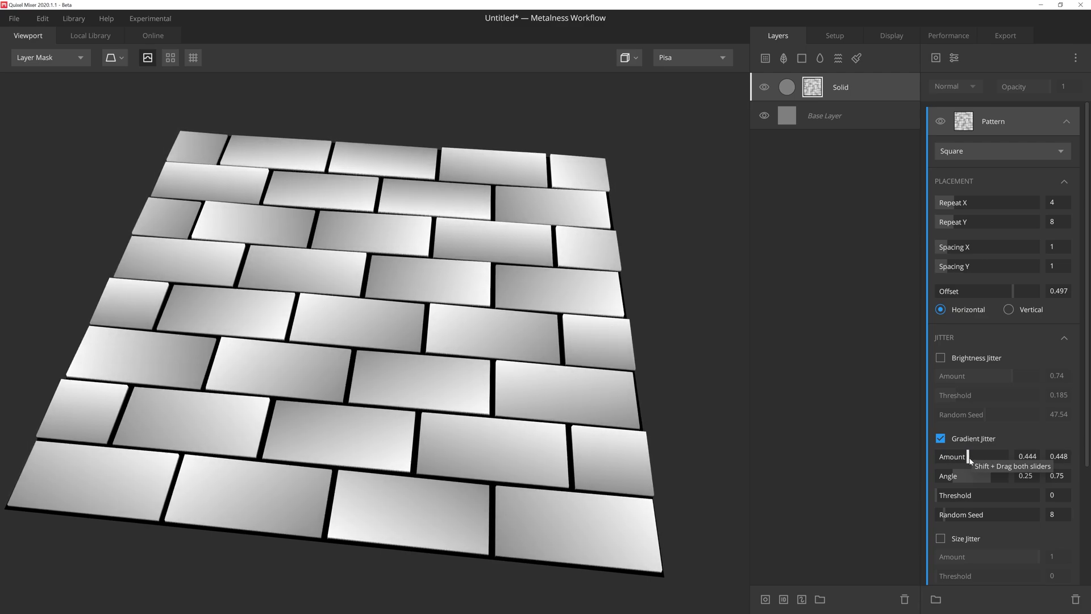
mouse_move(970, 460)
mouse_down()
mouse_move(990, 456)
mouse_move(947, 457)
mouse_up()
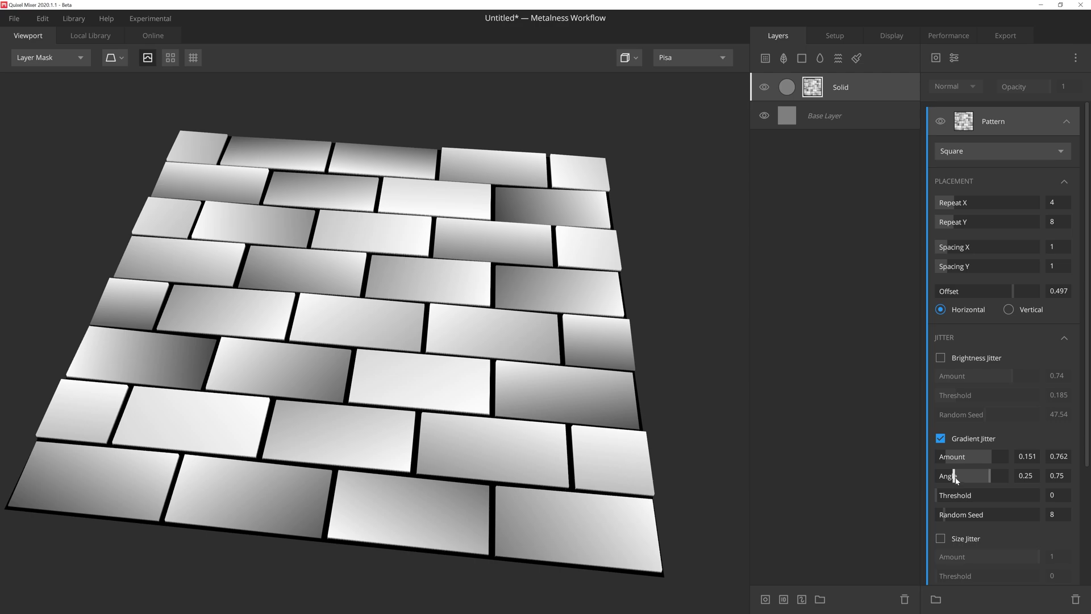
Set Gradient Jitter Angle range to 0–1, Threshold 0.235 and Random Seed 8.84.
mouse_move(955, 477)
mouse_down()
mouse_move(936, 477)
mouse_move(1017, 479)
mouse_up()
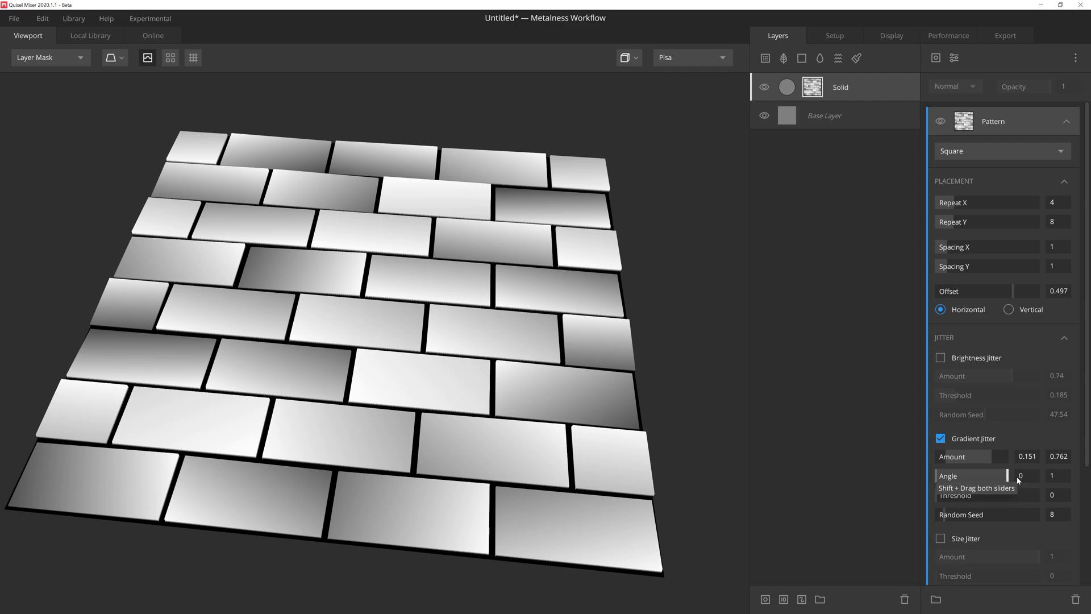
drag(1017, 476, 934, 476)
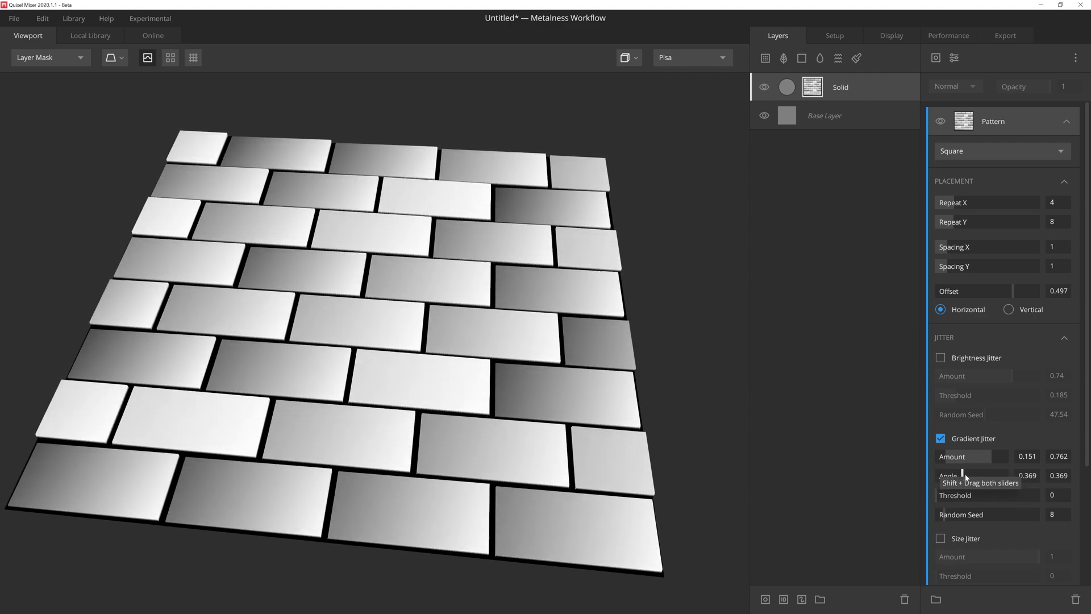
drag(934, 476, 1009, 482)
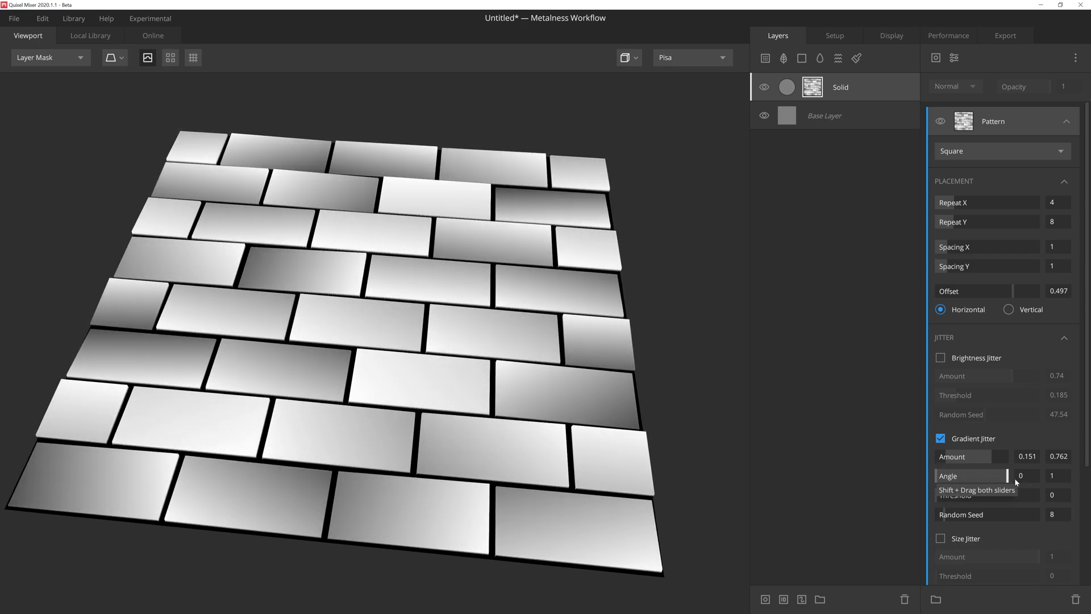
drag(937, 495, 960, 496)
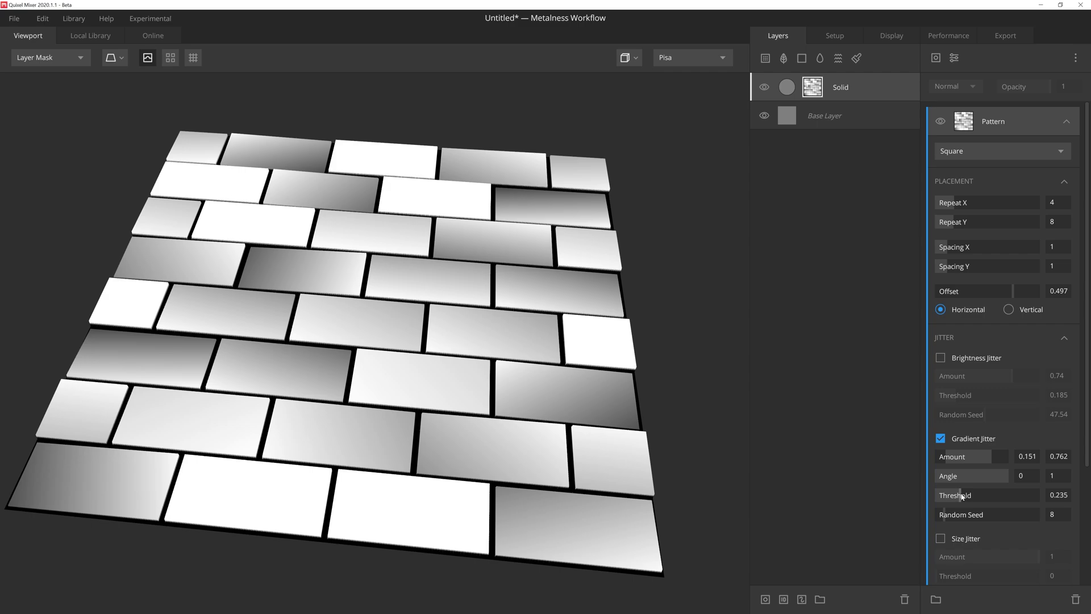
mouse_move(945, 514)
mouse_down()
mouse_move(960, 514)
mouse_move(946, 514)
mouse_up()
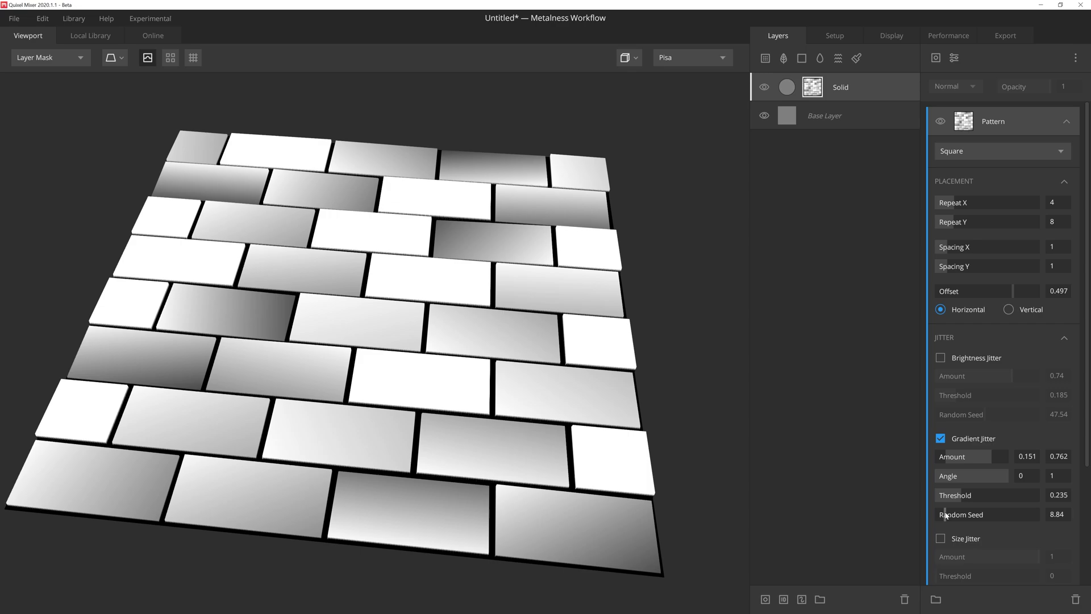
scroll(946, 514, down, 3)
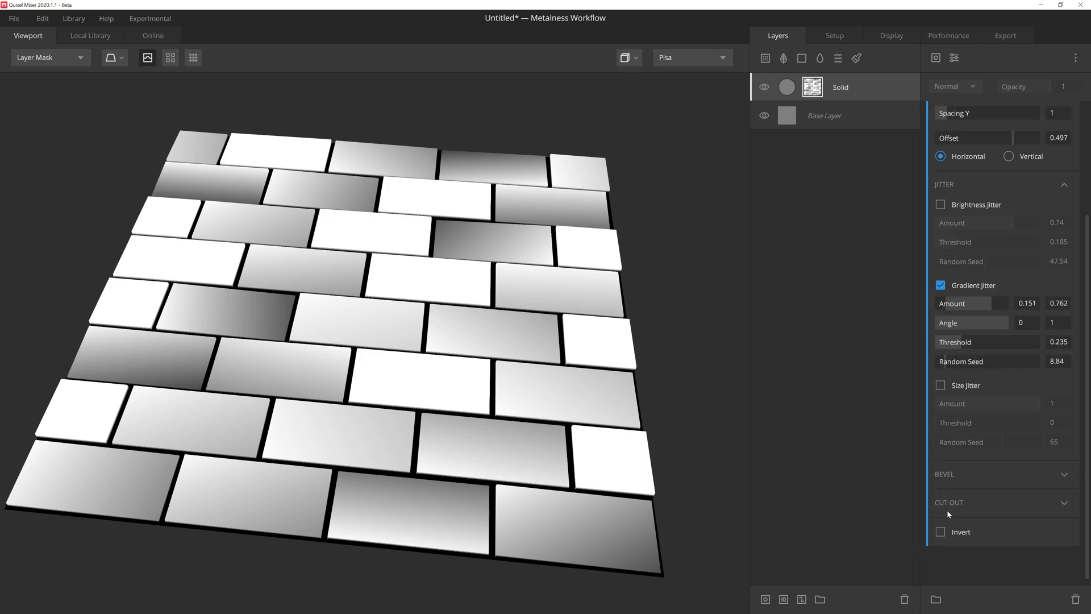
click(941, 386)
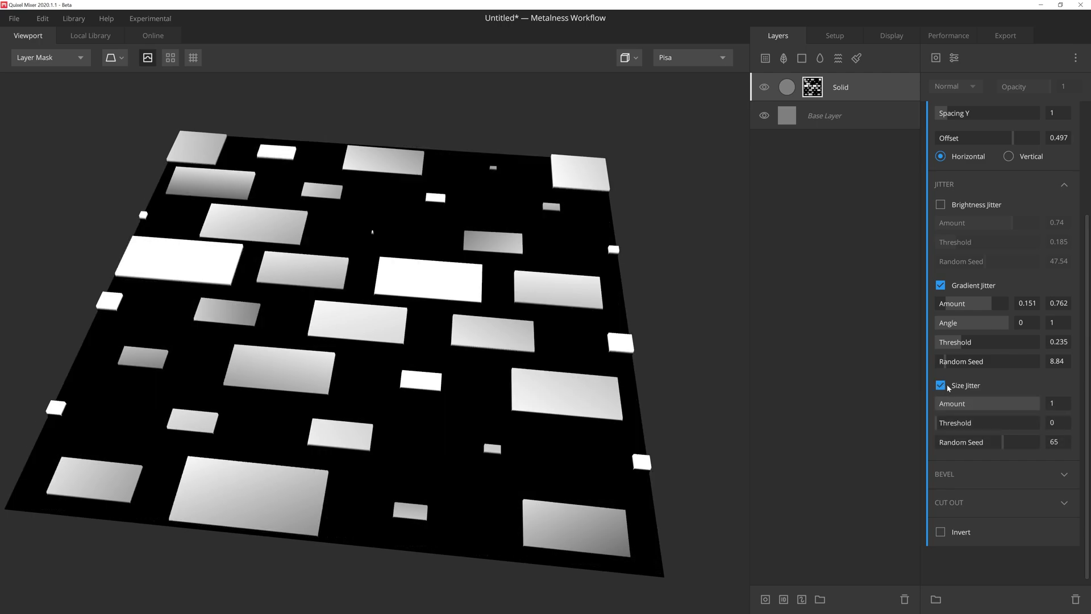
mouse_move(1035, 404)
mouse_down()
mouse_move(960, 405)
mouse_move(1029, 404)
mouse_up()
mouse_move(936, 423)
mouse_down()
mouse_move(1005, 424)
mouse_move(945, 422)
mouse_up()
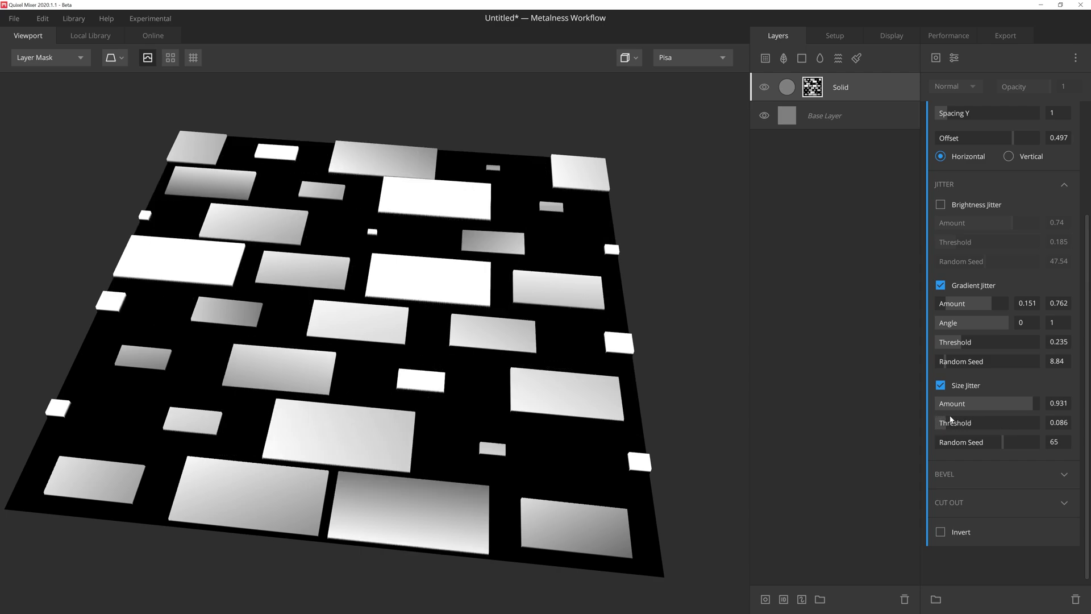
drag(1001, 442, 976, 443)
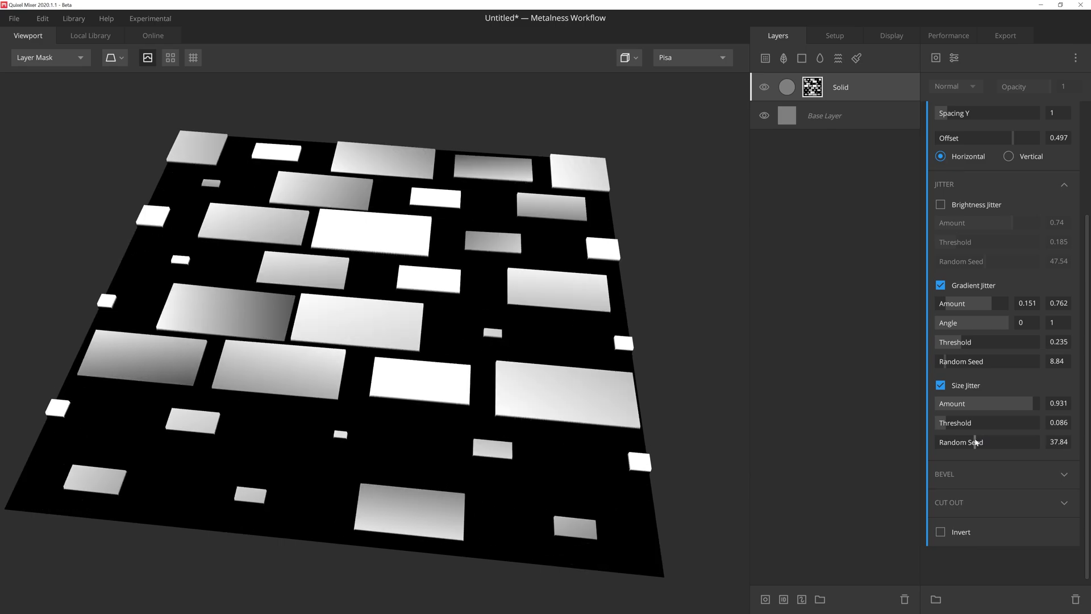
click(941, 386)
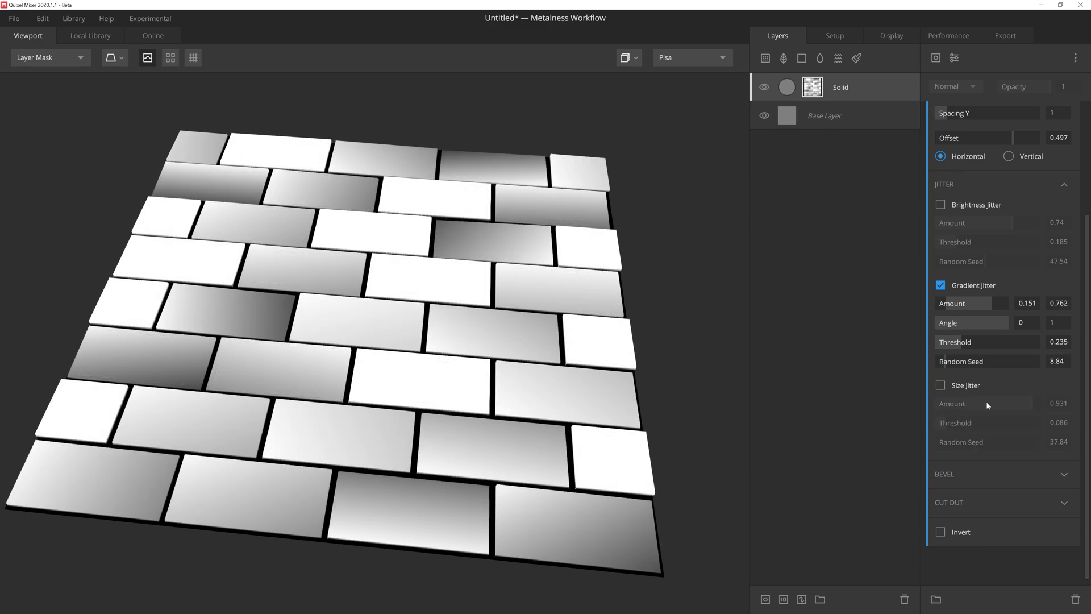
Bevel the brick edges to 0.028 and sweep the Bevel Curve between its extremes.
click(1064, 474)
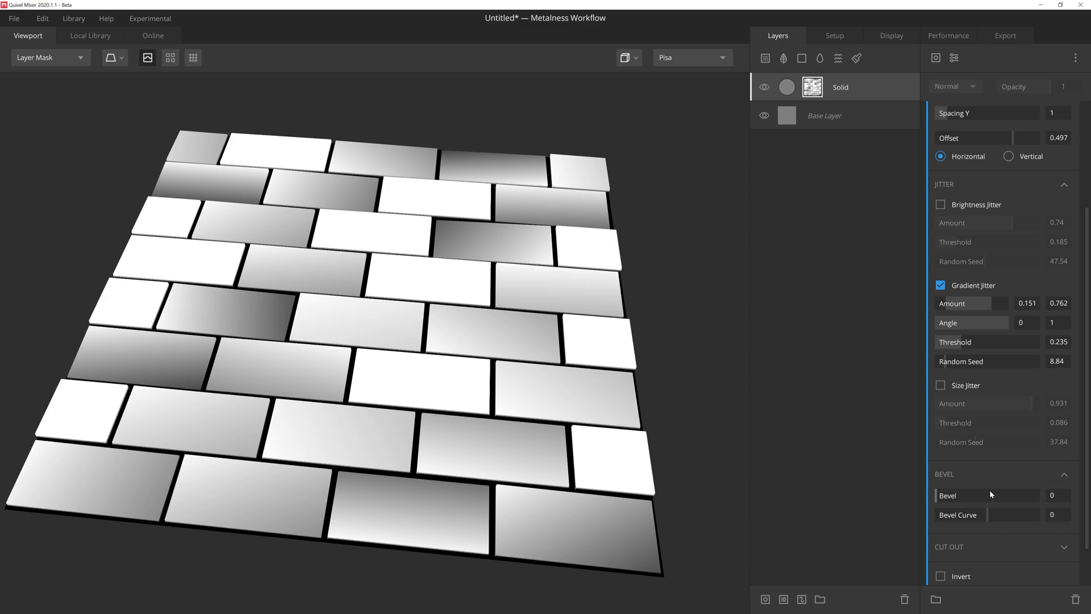
drag(937, 499, 941, 501)
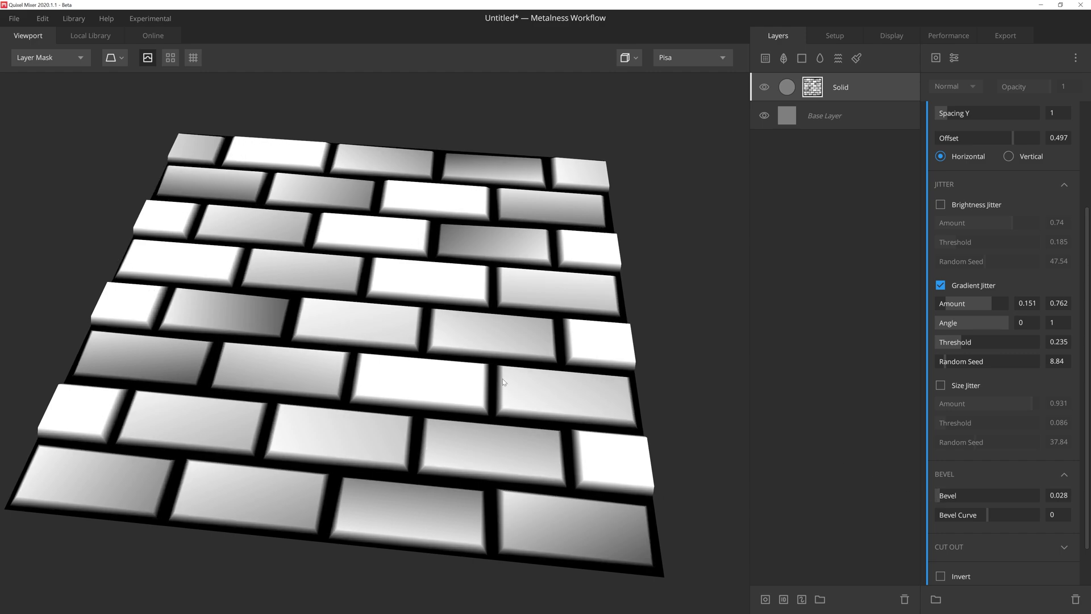
drag(502, 378, 554, 352)
scroll(548, 350, up, 5)
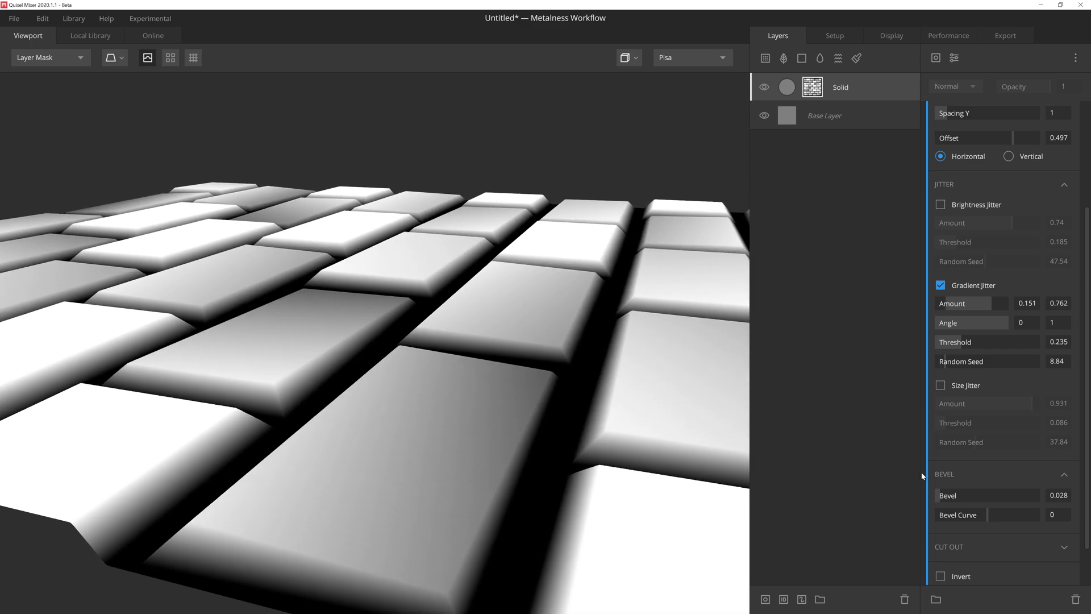
drag(987, 515, 929, 504)
drag(341, 372, 193, 349)
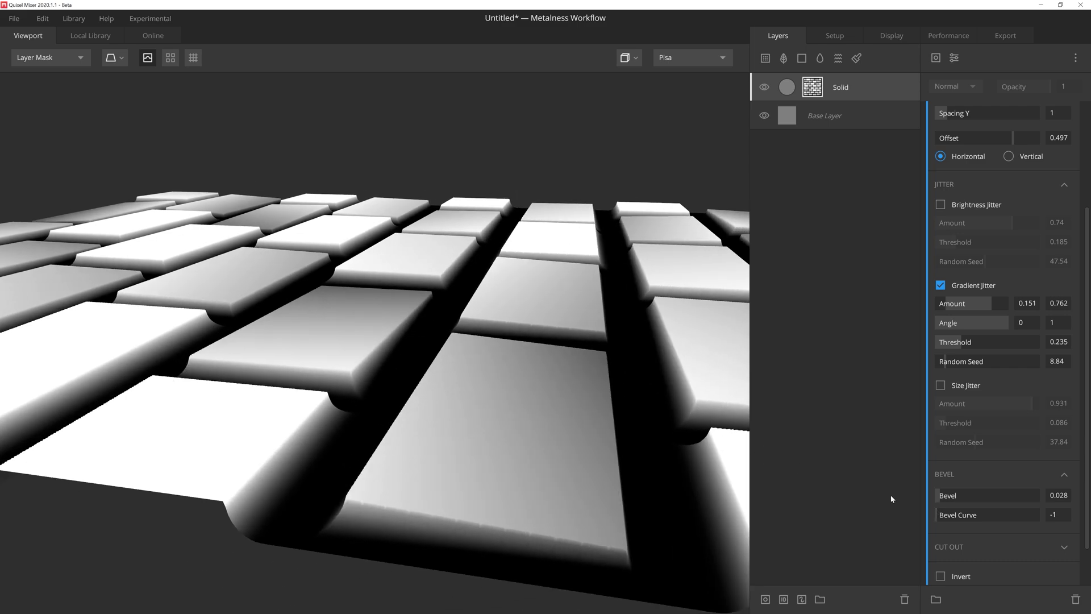
drag(937, 515, 1031, 503)
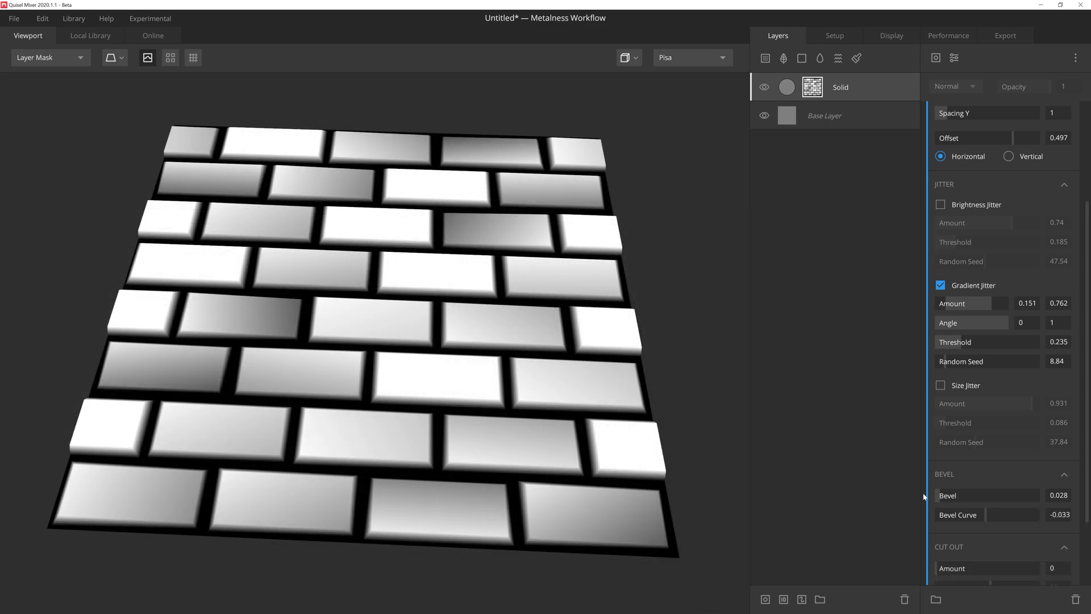
Cut out some bricks with Cut Out Amount 0.169 and Random Seed 38.63.
scroll(941, 496, down, 3)
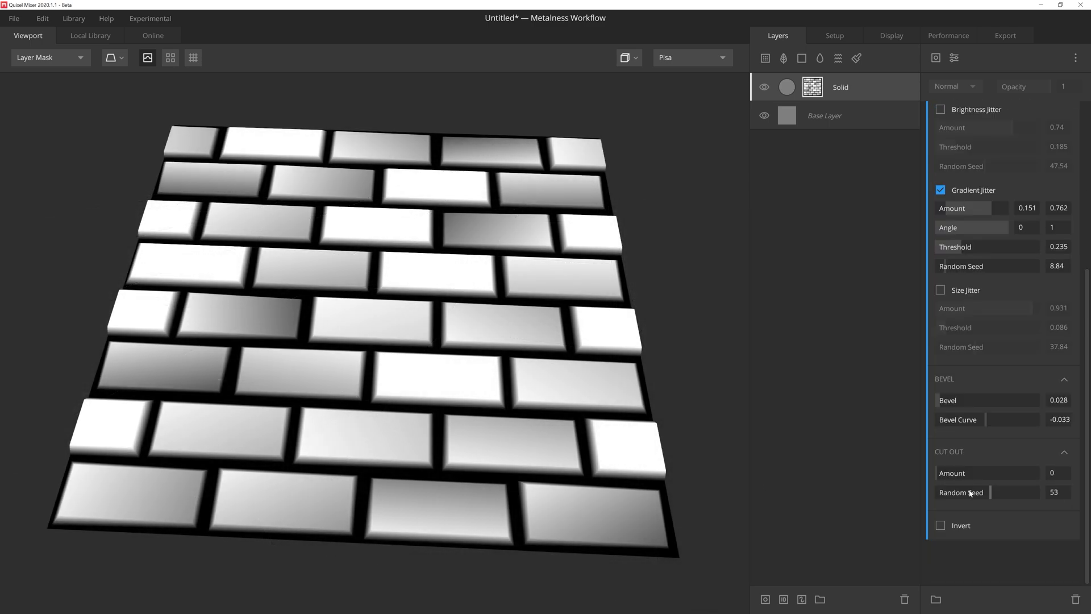
mouse_move(941, 476)
mouse_down()
mouse_move(1044, 475)
mouse_move(955, 477)
mouse_up()
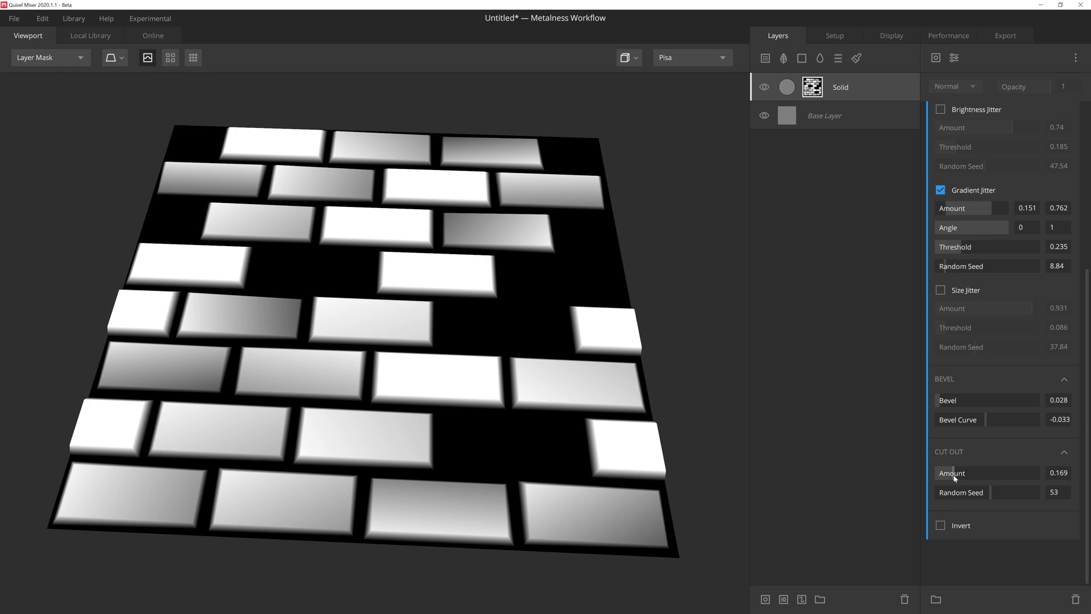
mouse_move(991, 493)
mouse_down()
mouse_move(1000, 496)
mouse_move(976, 496)
mouse_up()
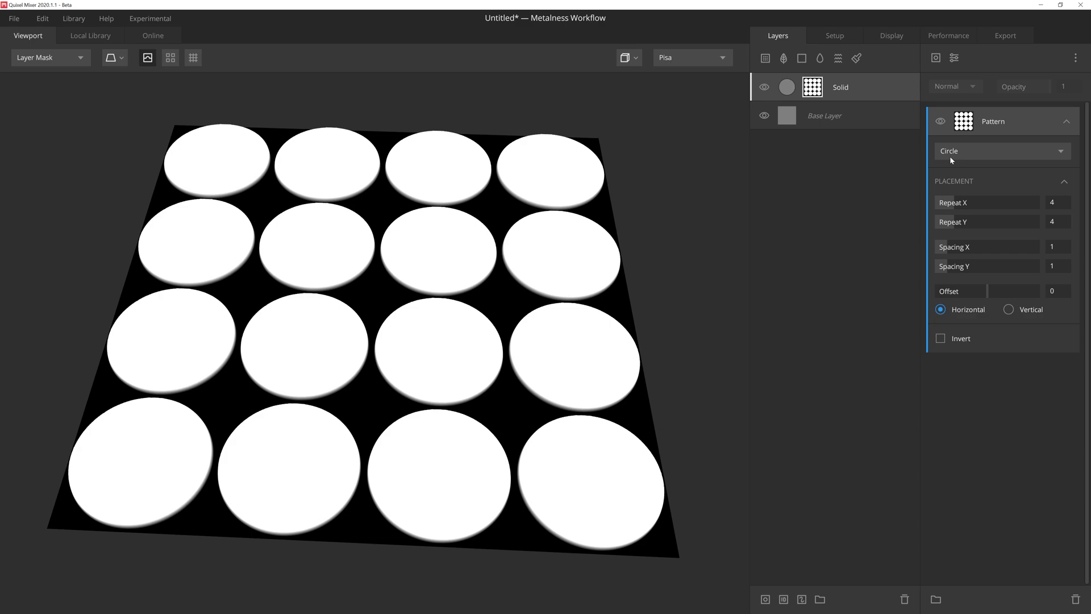
Set circle Spacing X to 1.022 and Offset 0.641, then switch the pattern to Checker.
drag(955, 203, 948, 249)
drag(989, 291, 1029, 291)
click(1009, 309)
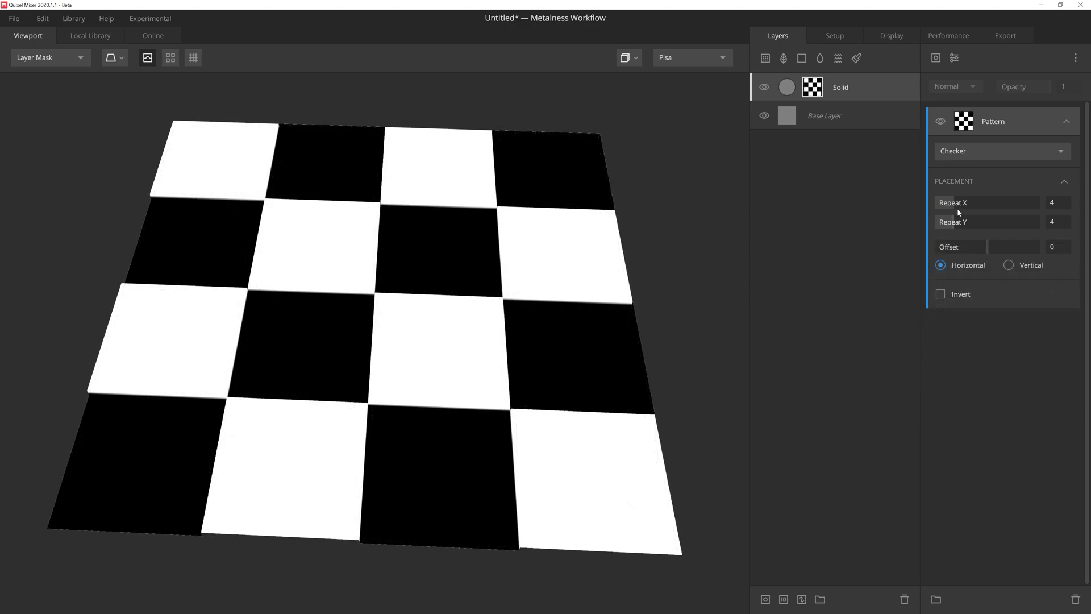
Make the checker mask 8 by 8, tile it across the viewport, and stagger rows by 0.055.
drag(958, 208, 989, 247)
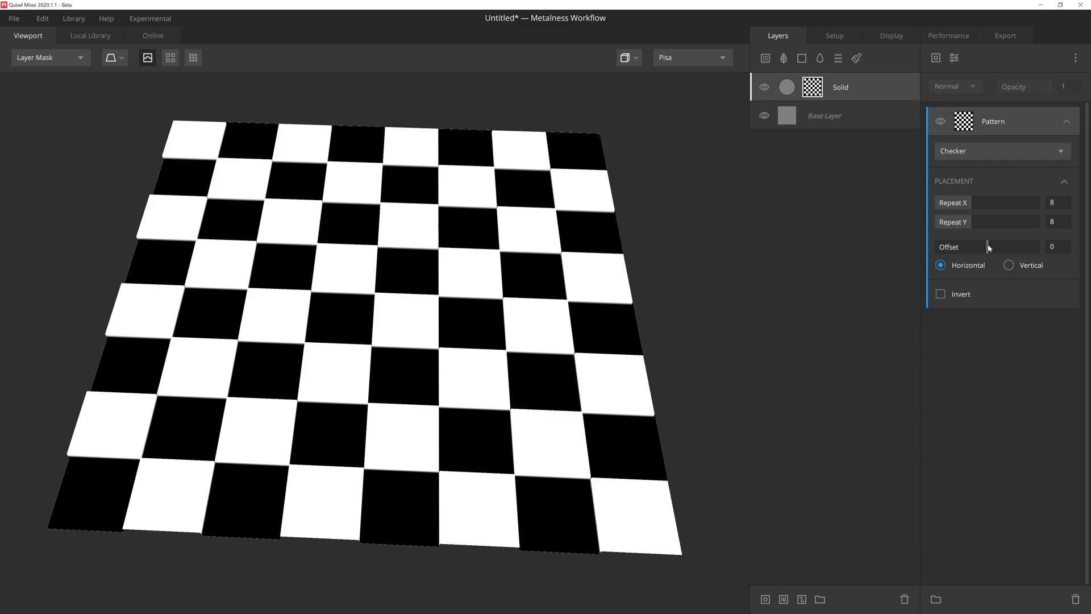
key(t)
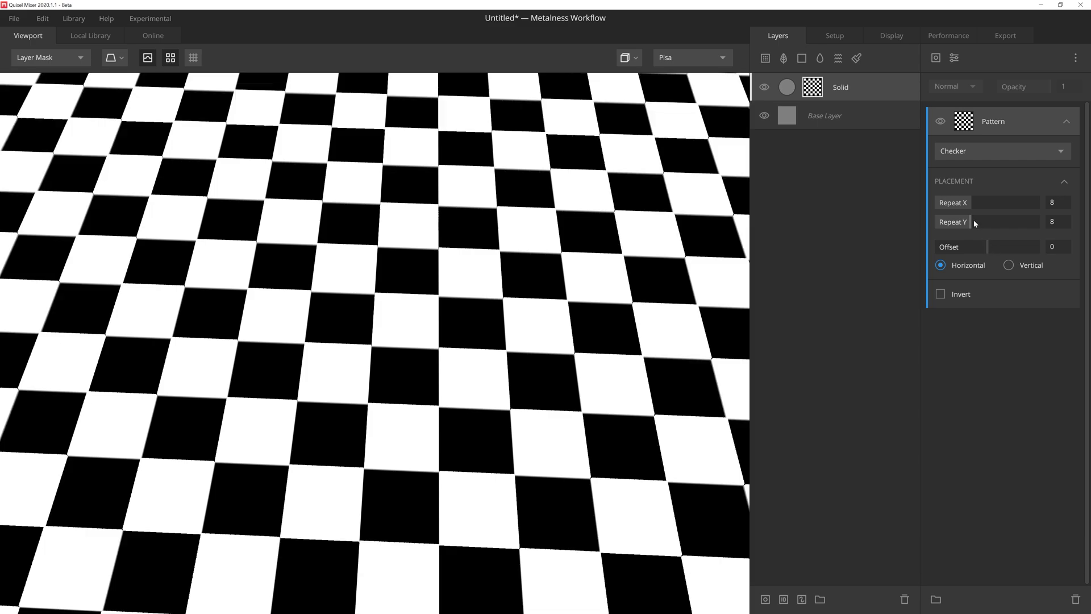
mouse_move(975, 222)
mouse_down()
mouse_move(988, 225)
mouse_move(972, 222)
mouse_up()
drag(986, 254, 1014, 249)
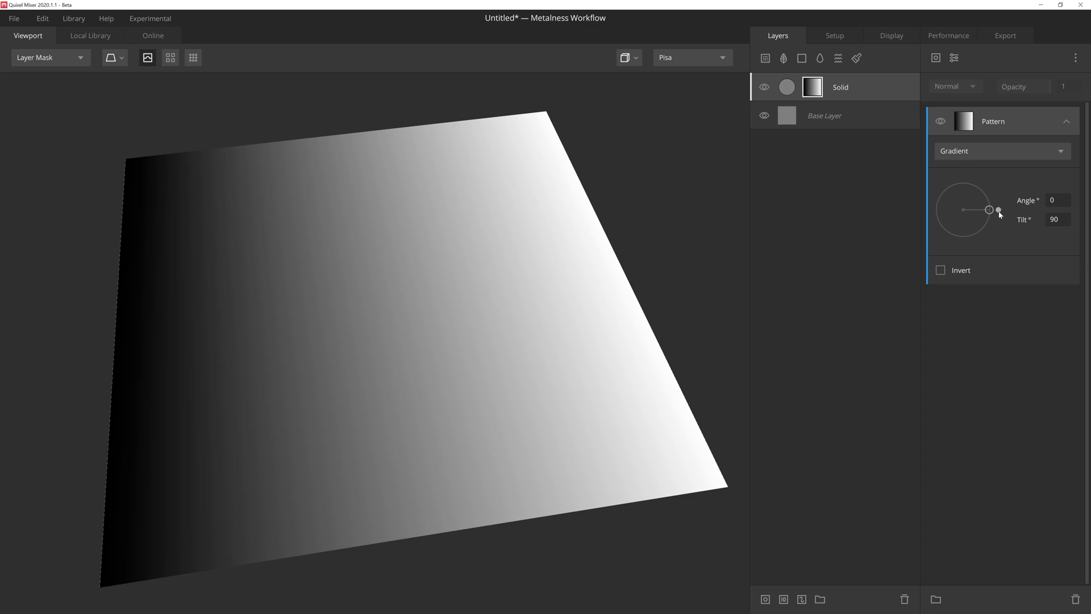
Swing the gradient angle around and back to 0 so it runs dark-left to white-right.
drag(998, 210, 939, 186)
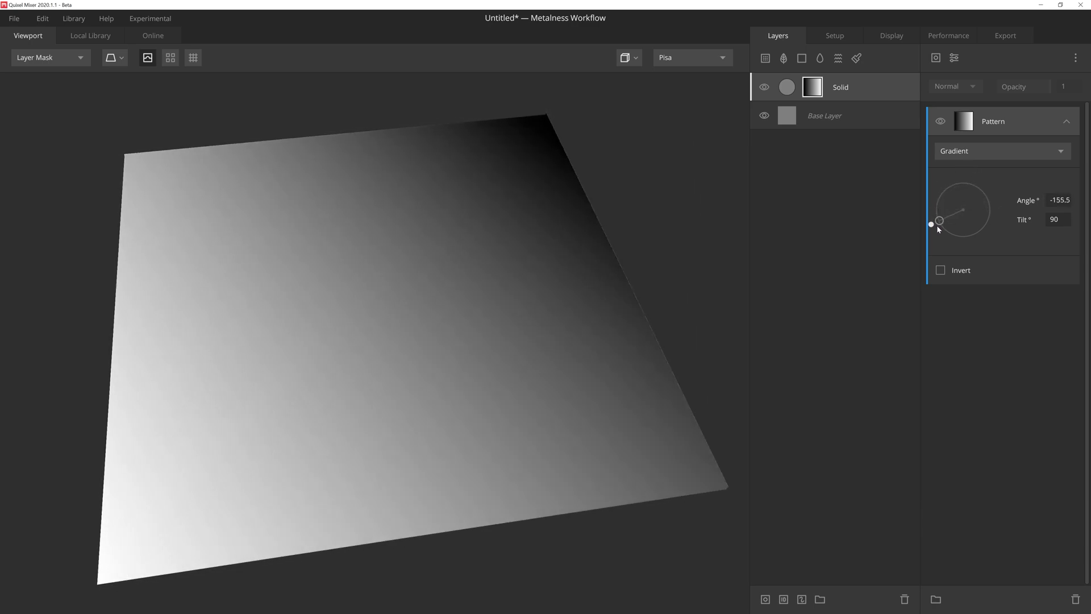
drag(938, 228, 999, 212)
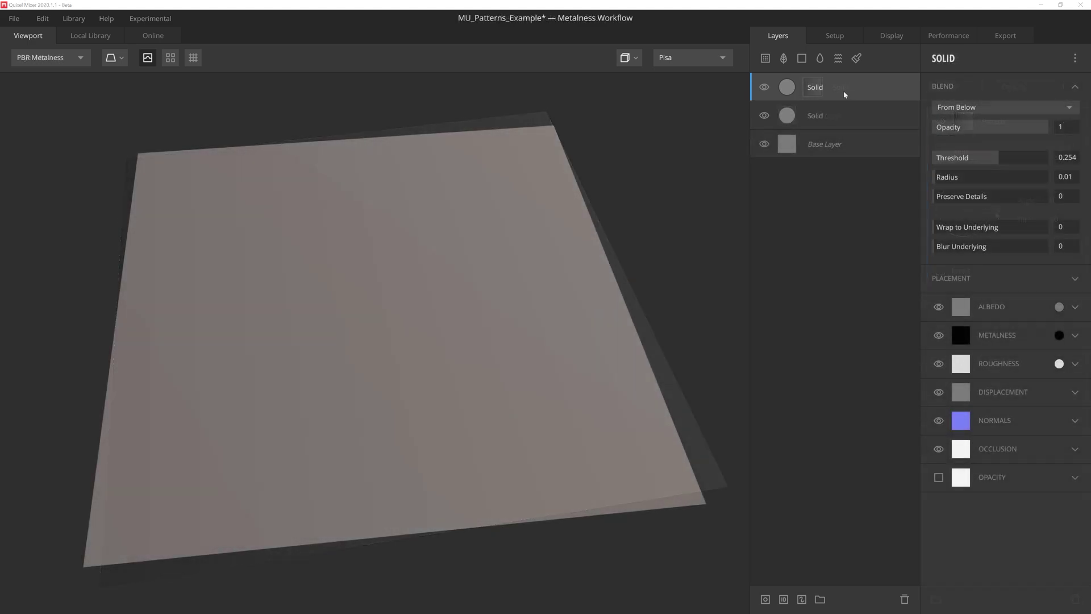
Add a Square pattern mask to the top Solid layer with 6 × 6 tiles and 0.365 spacing.
click(765, 600)
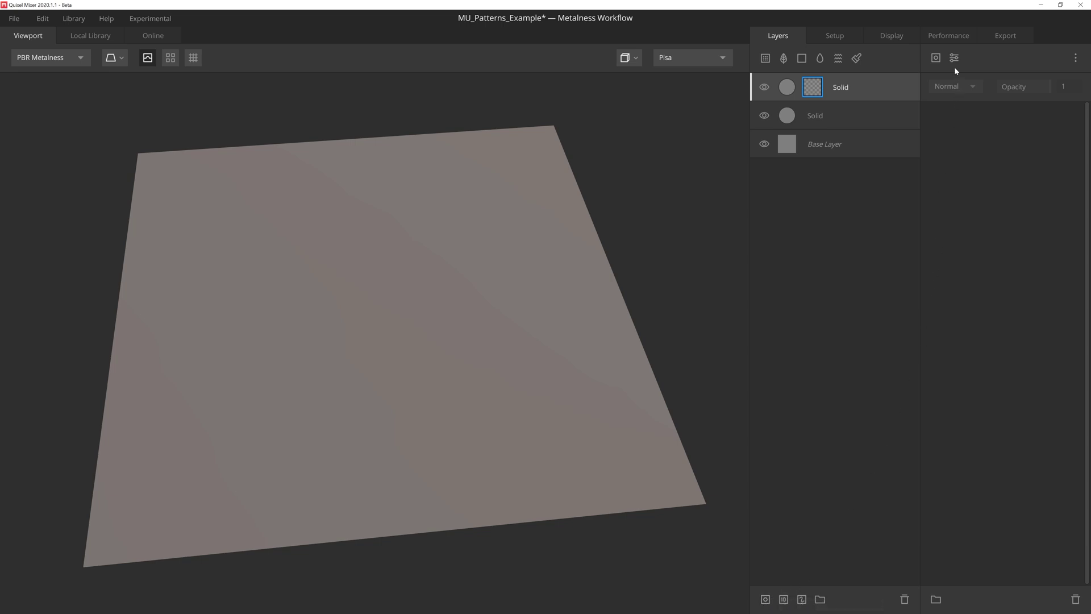
click(937, 58)
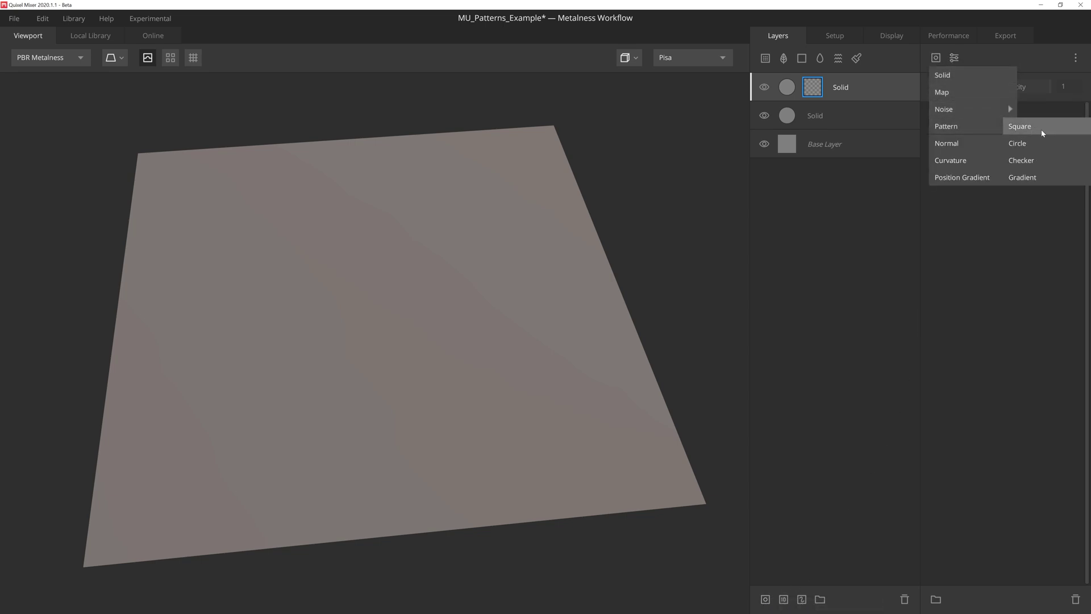
click(1020, 126)
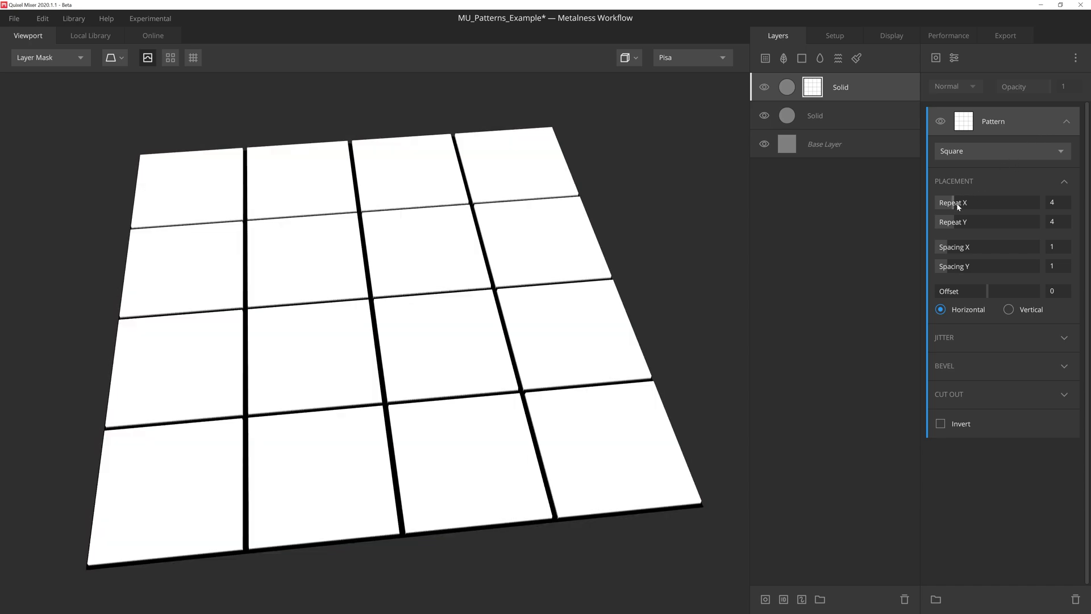
mouse_move(957, 202)
mouse_down()
mouse_move(970, 202)
mouse_move(971, 224)
mouse_move(962, 204)
mouse_up()
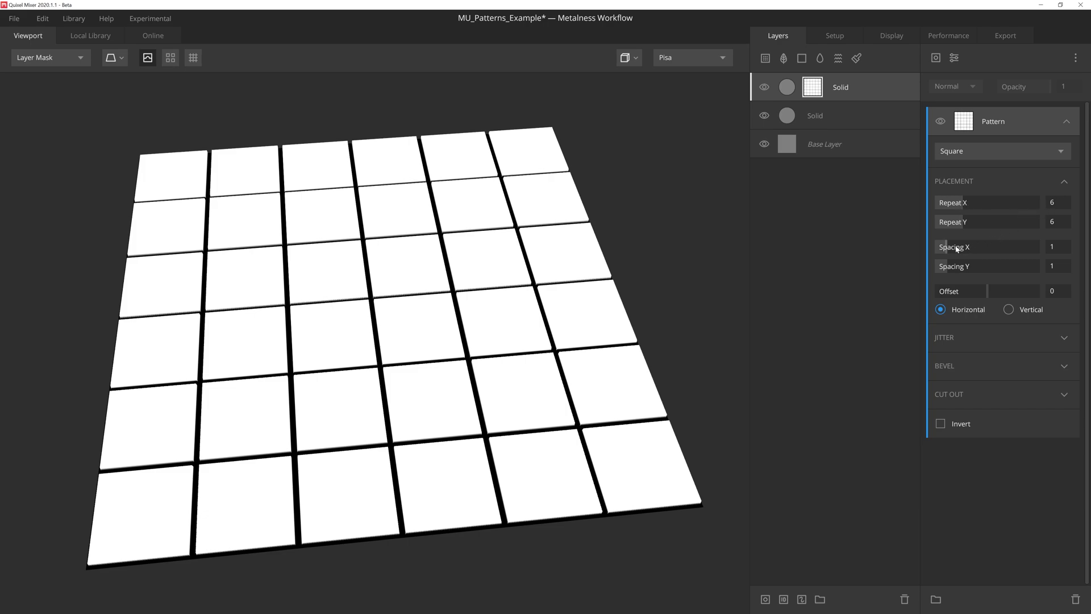
drag(947, 247, 940, 267)
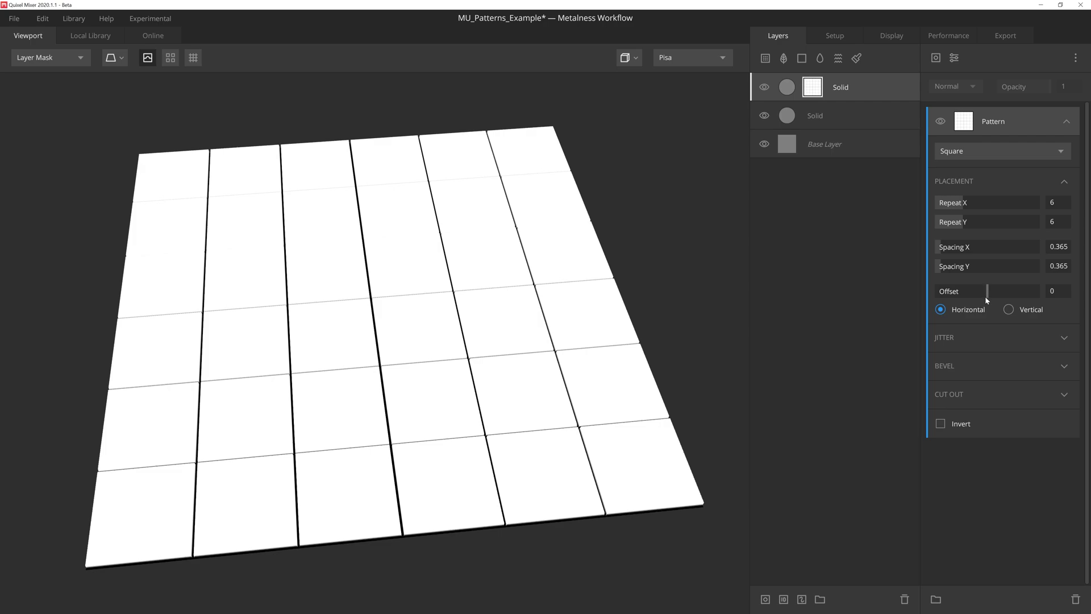
Enable Brightness Jitter on the tiles at amount 0.622 with a new random seed.
click(1064, 339)
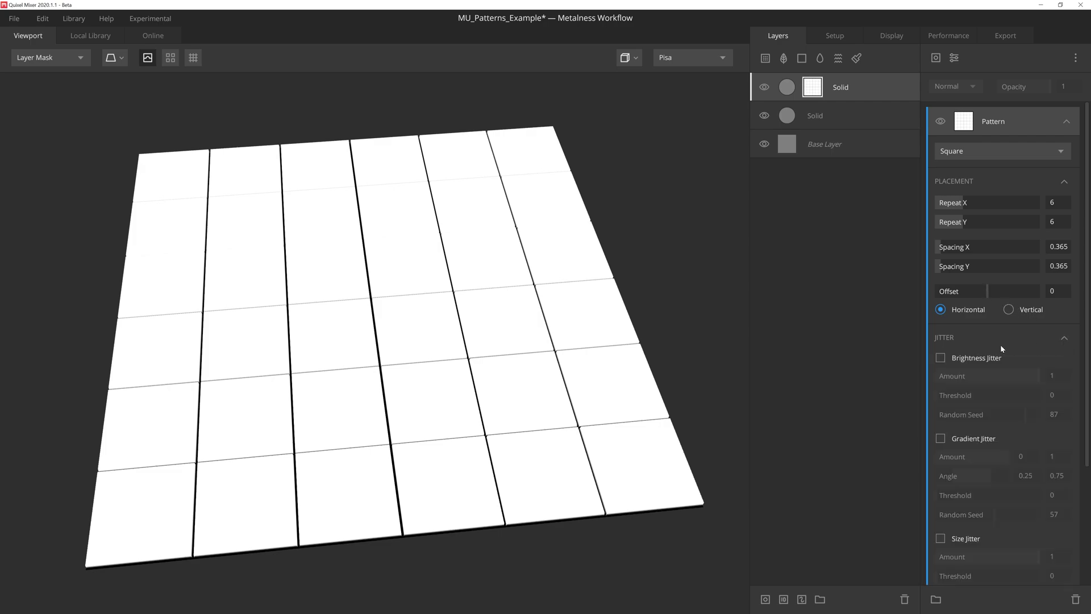
click(940, 358)
drag(1031, 376, 1001, 378)
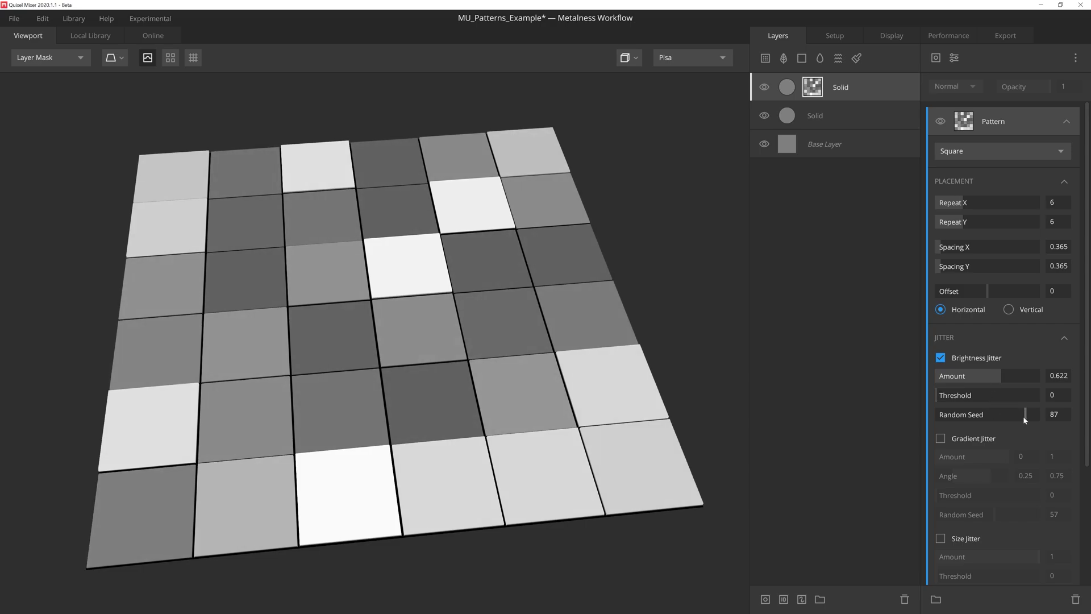
drag(1024, 417, 948, 415)
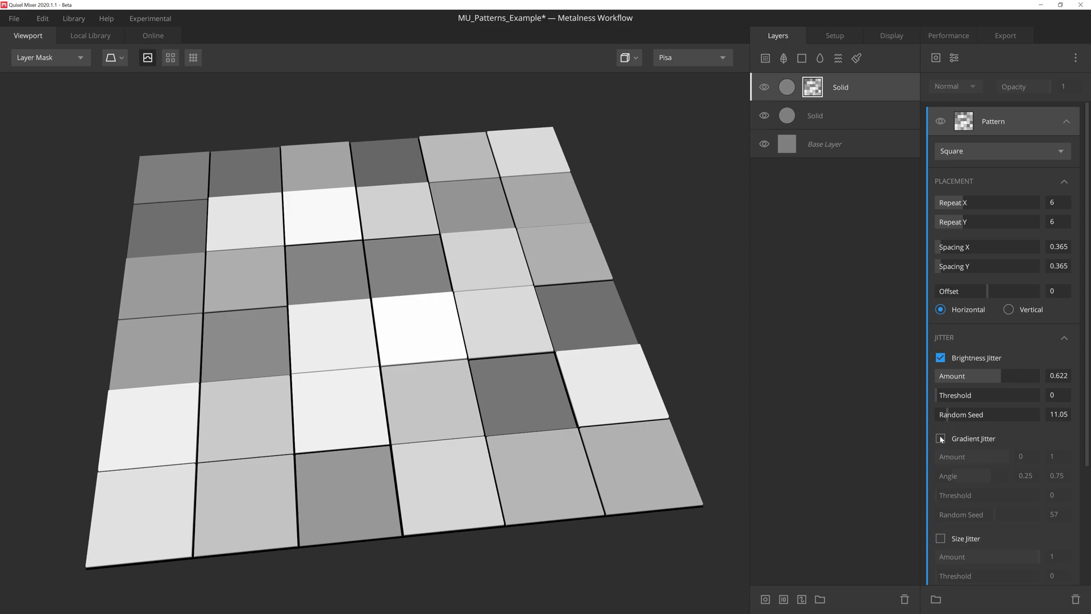
Enable Gradient Jitter with a full 0–1 angle range and a reshuffled seed of 43.74.
click(941, 438)
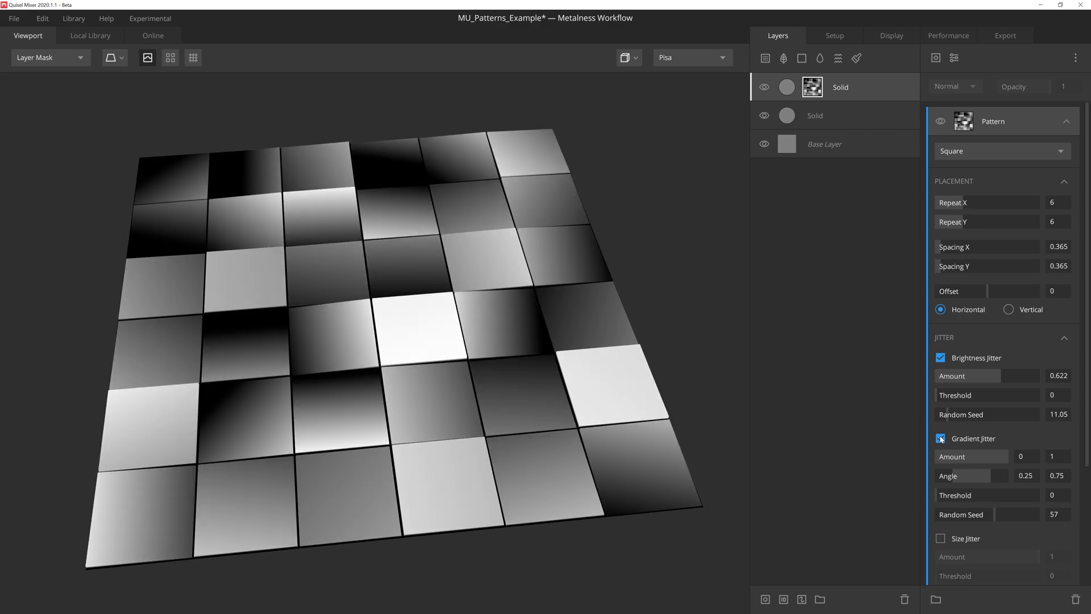
click(1010, 475)
drag(955, 475, 935, 476)
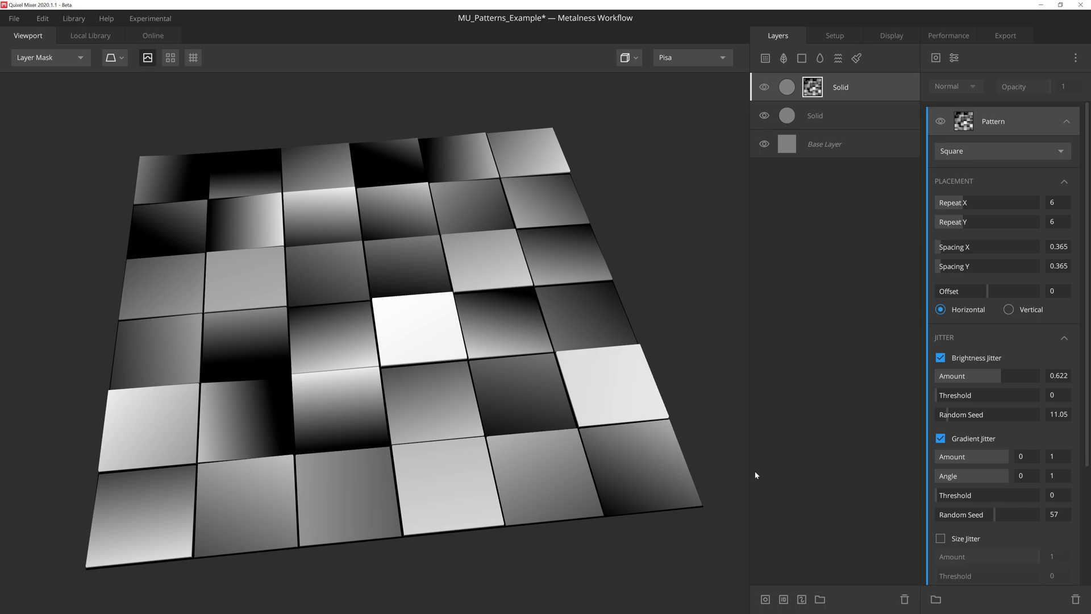
drag(996, 516, 981, 515)
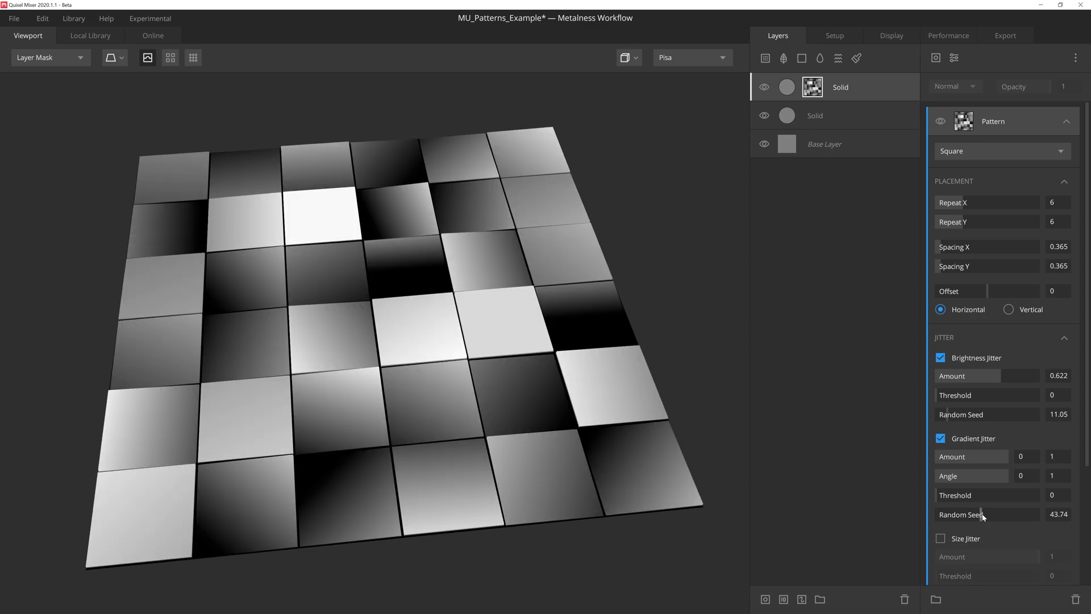
scroll(985, 518, down, 3)
Remove a few tiles with Cut Out amount 0.075 and a new random seed.
click(1065, 497)
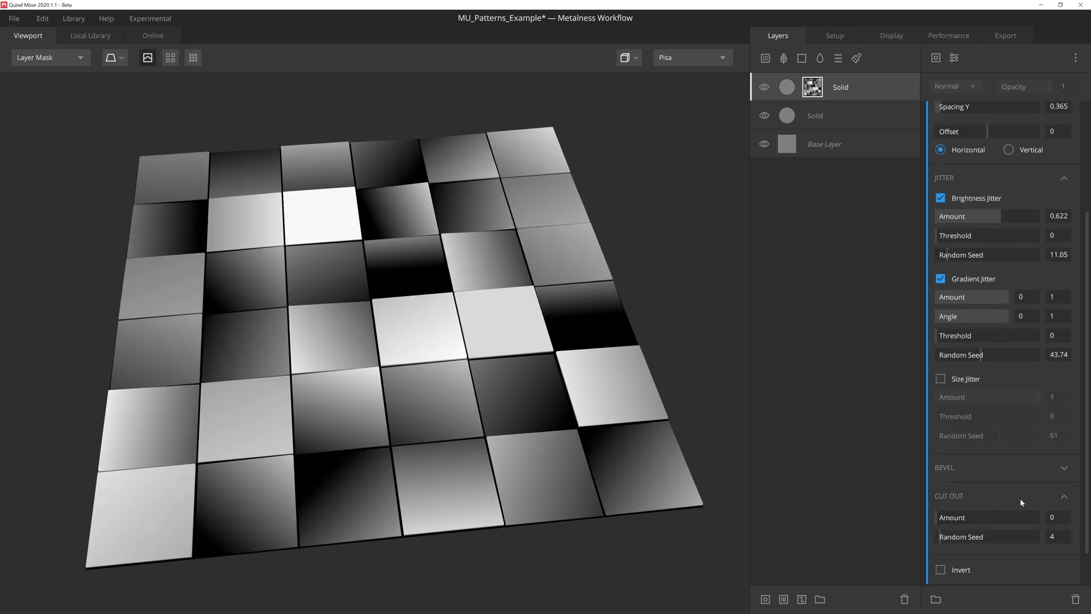
click(943, 518)
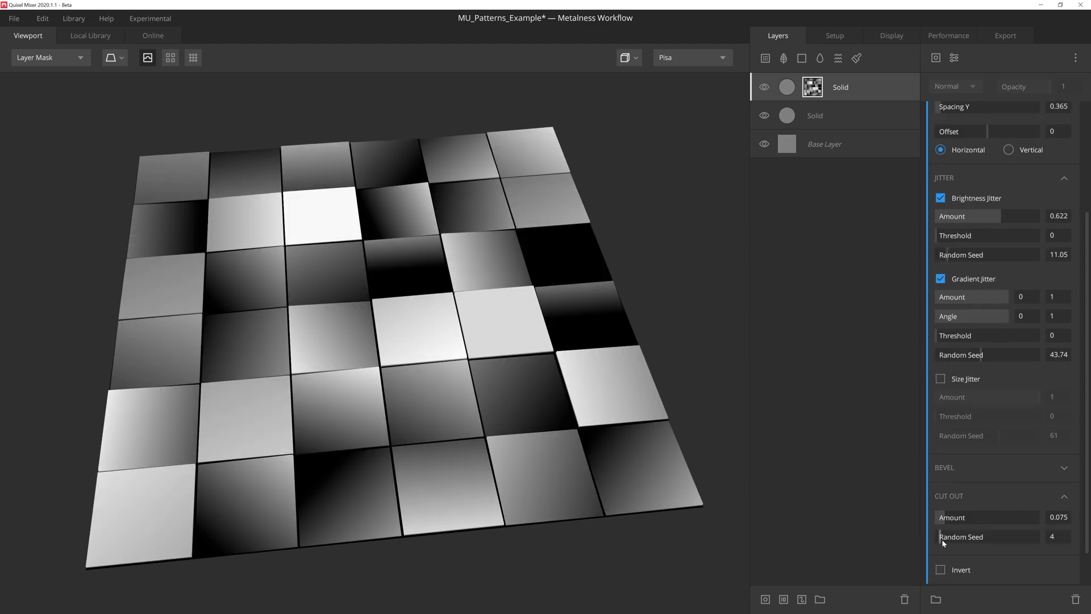
drag(943, 538, 987, 543)
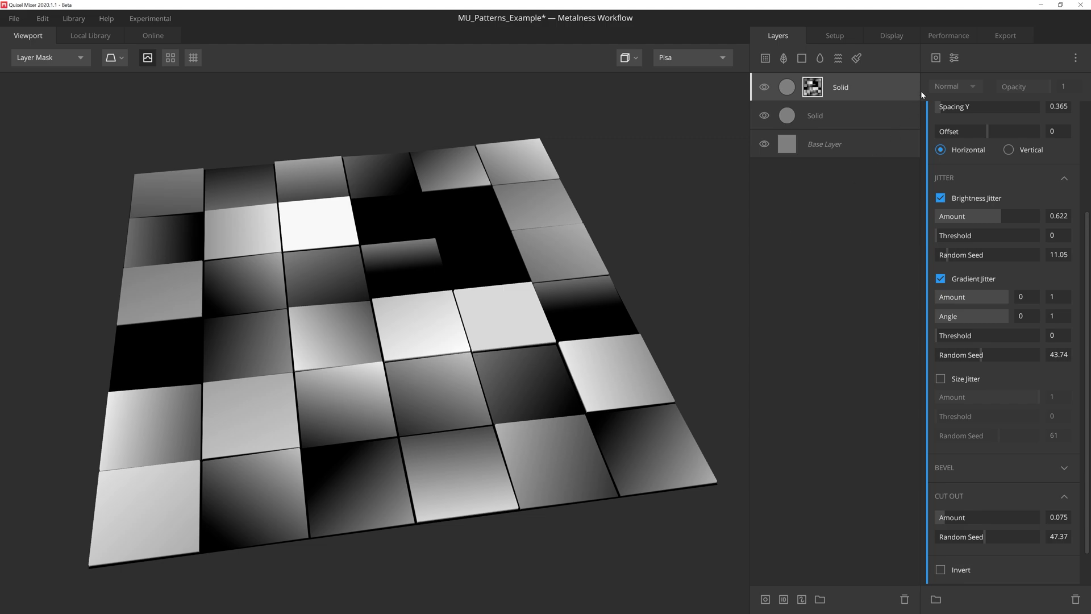
Add a Gaussian Blur modifier to the tile mask with Strength 0.008.
click(954, 57)
mouse_move(966, 176)
click(1026, 177)
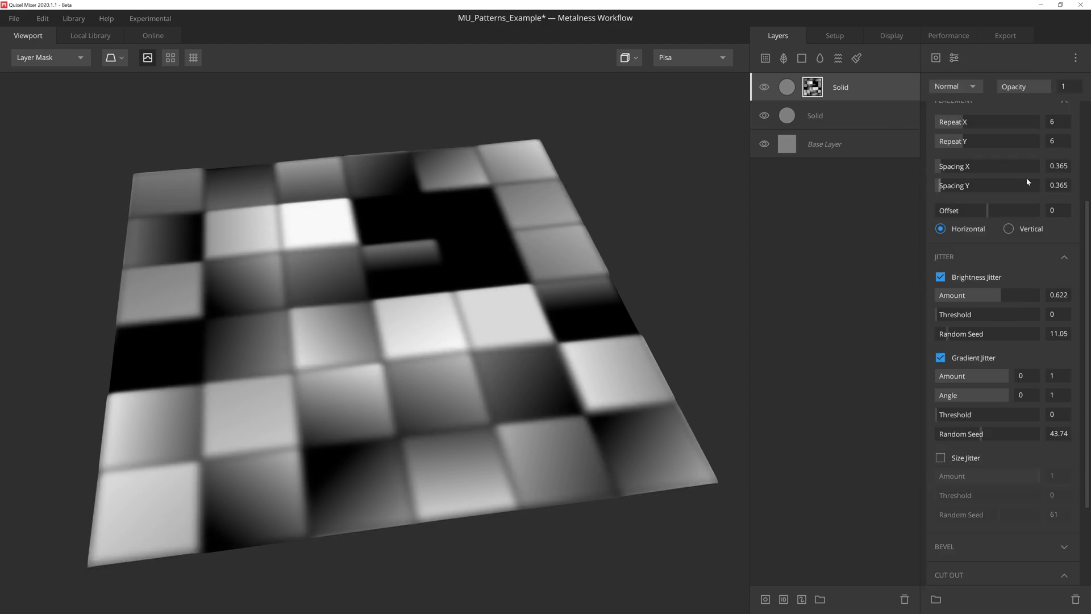
click(938, 164)
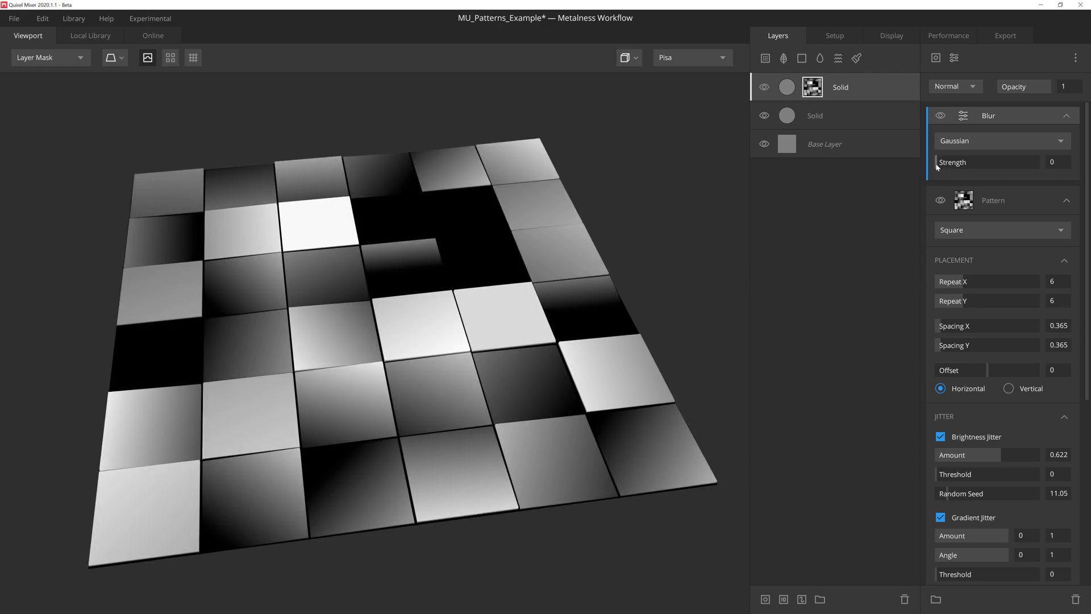
drag(938, 166, 938, 166)
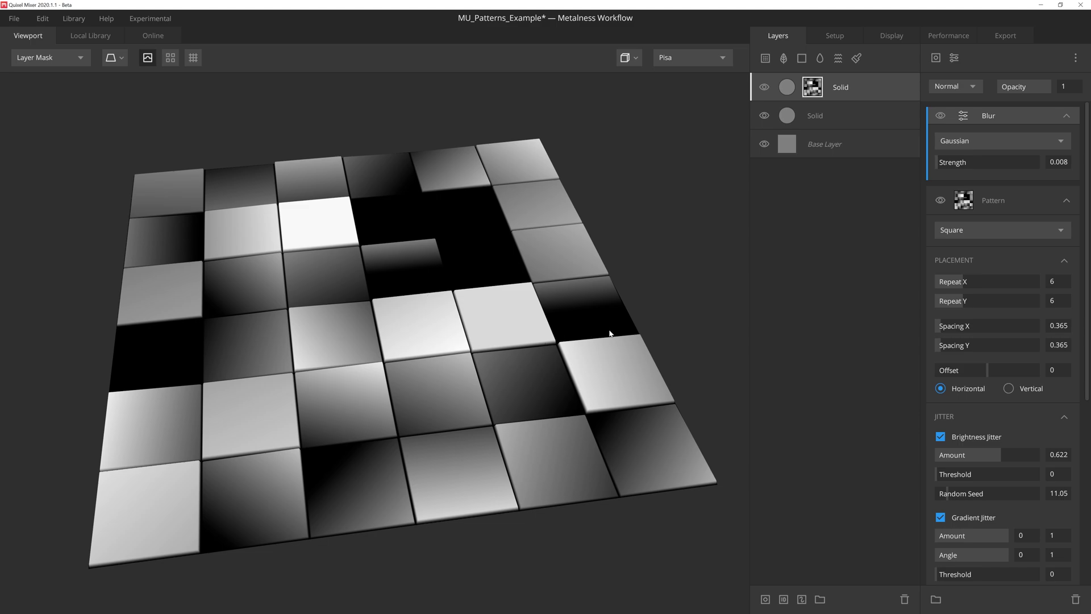
click(937, 58)
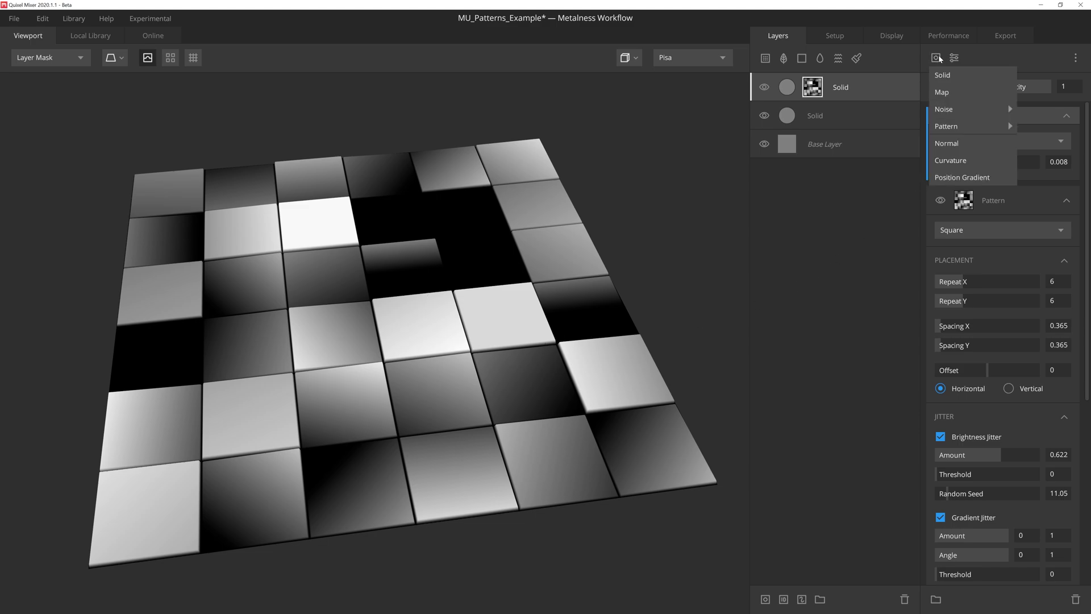
Multiply a Perlin noise over the tiles (Amplitude 0.475, Frequency 2.652) and preview the shaded floor.
mouse_move(966, 110)
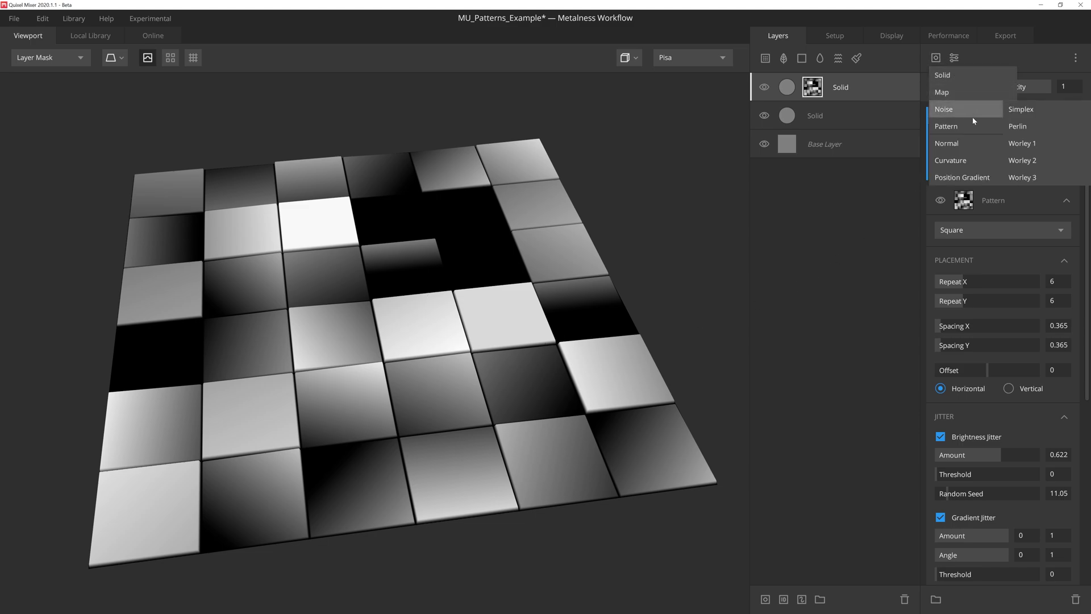
click(1032, 125)
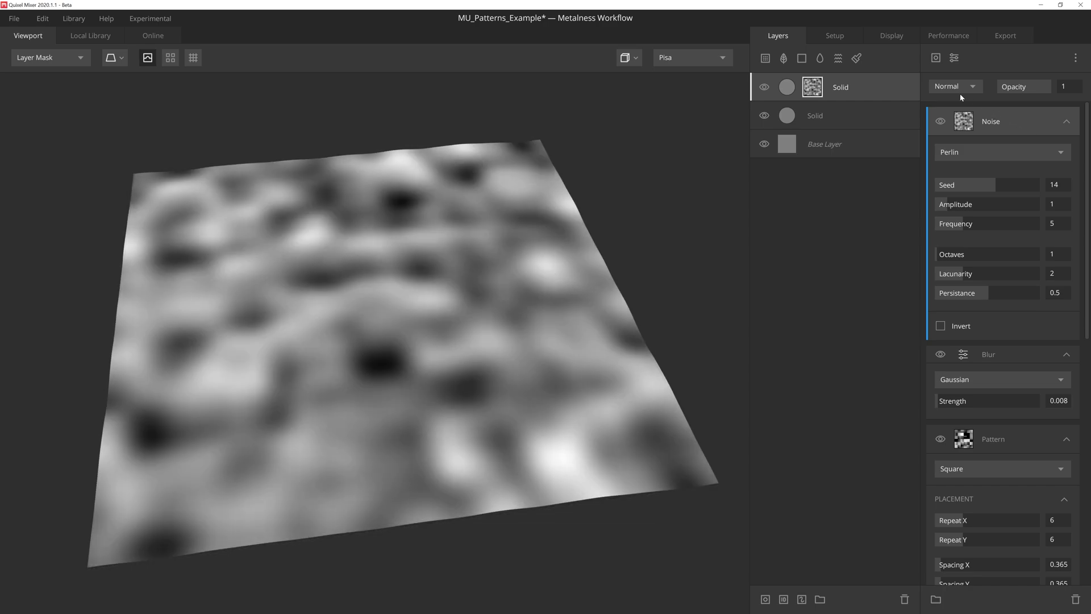
click(959, 90)
click(949, 155)
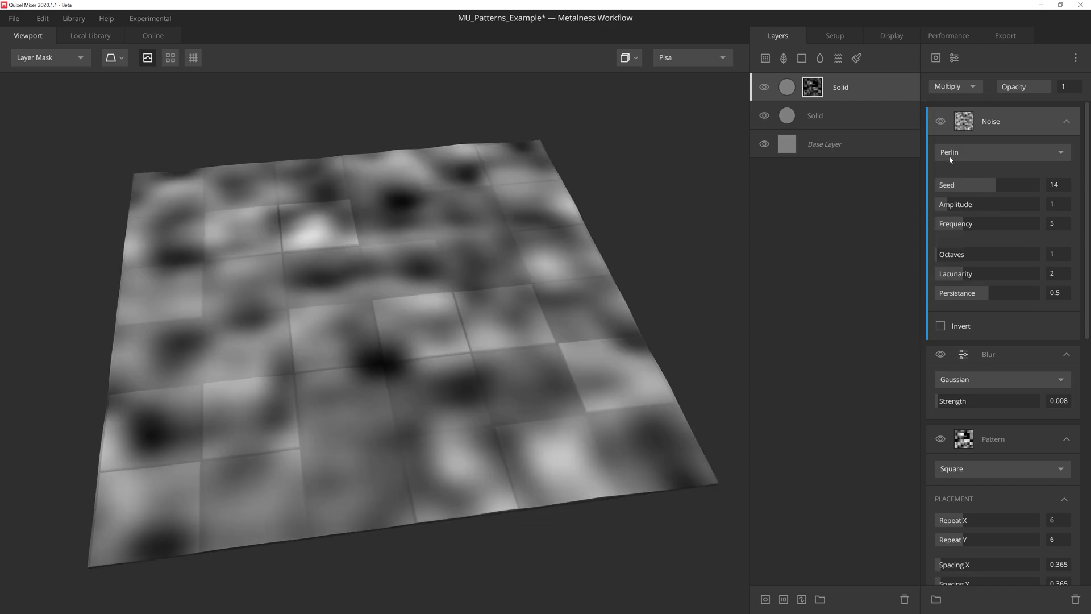
drag(994, 185, 941, 205)
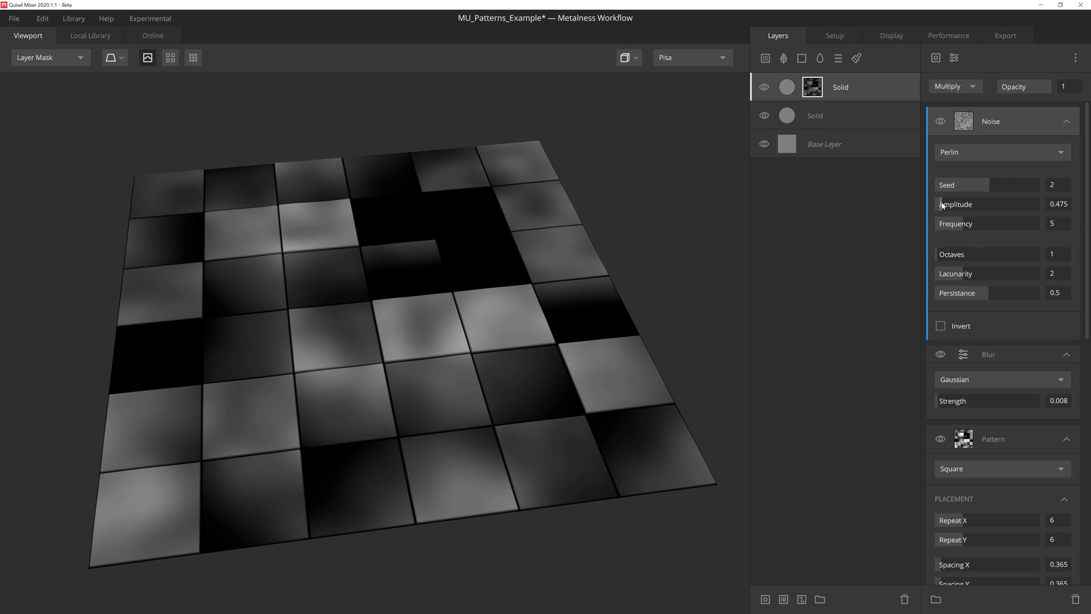
drag(955, 225, 951, 229)
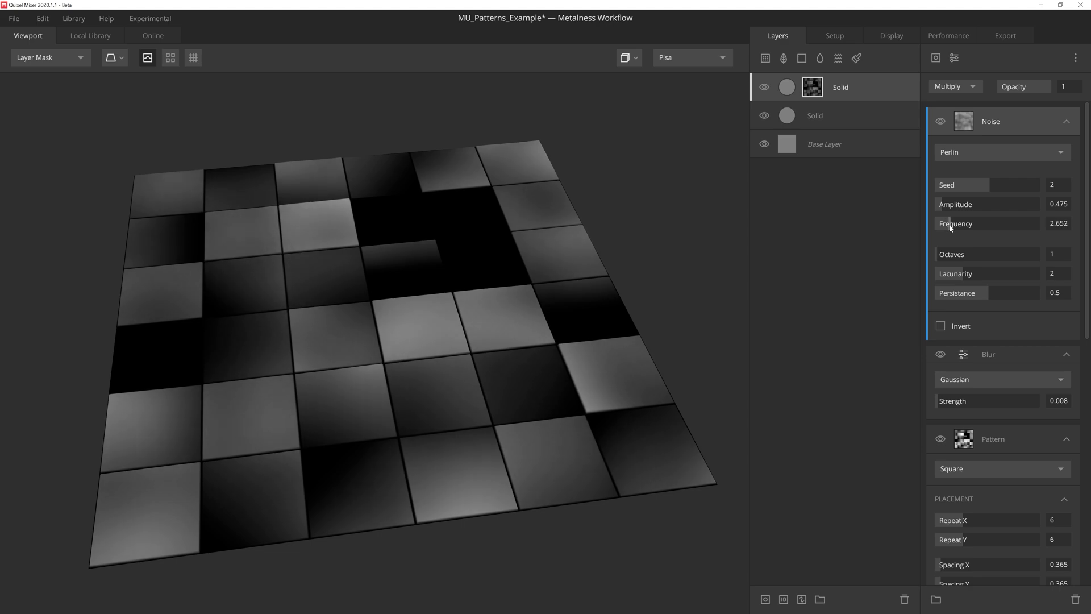
drag(650, 298, 489, 325)
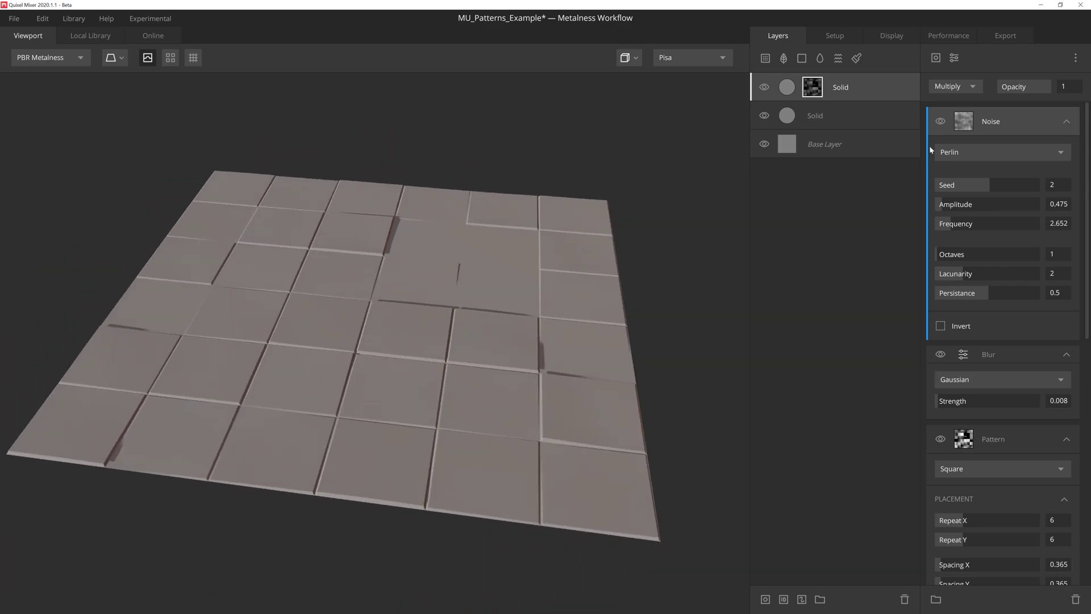
Toggle the Noise component off and on to compare its effect on the tiles.
click(945, 121)
click(945, 121)
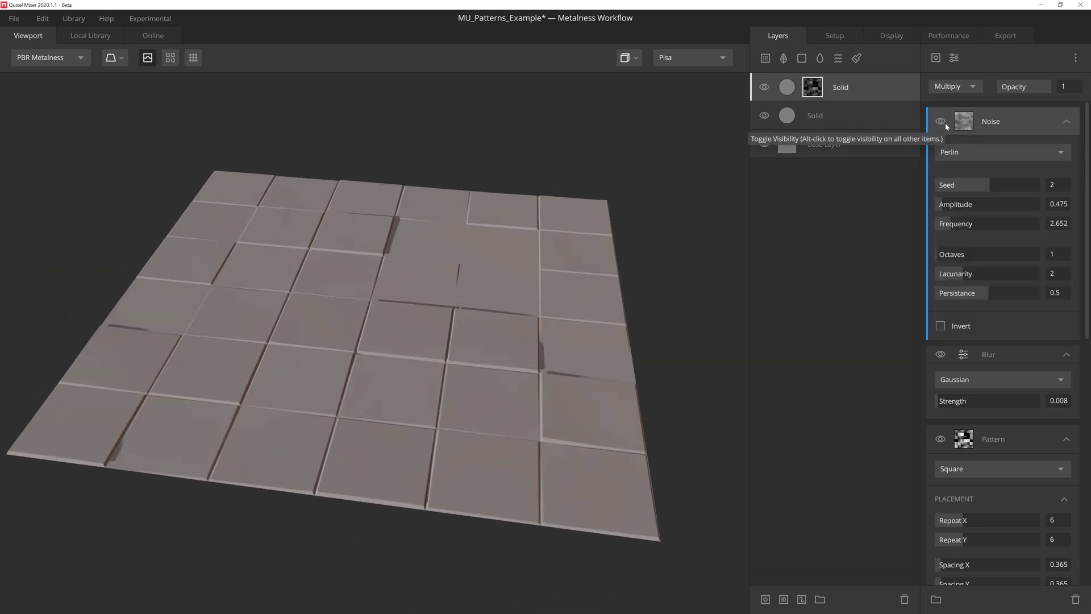
click(941, 121)
click(941, 122)
Switch the viewport back to the grayscale Layer Mask preview.
mouse_move(706, 238)
mouse_down()
mouse_move(631, 231)
mouse_move(555, 197)
mouse_move(511, 204)
mouse_move(504, 220)
mouse_move(690, 250)
mouse_up()
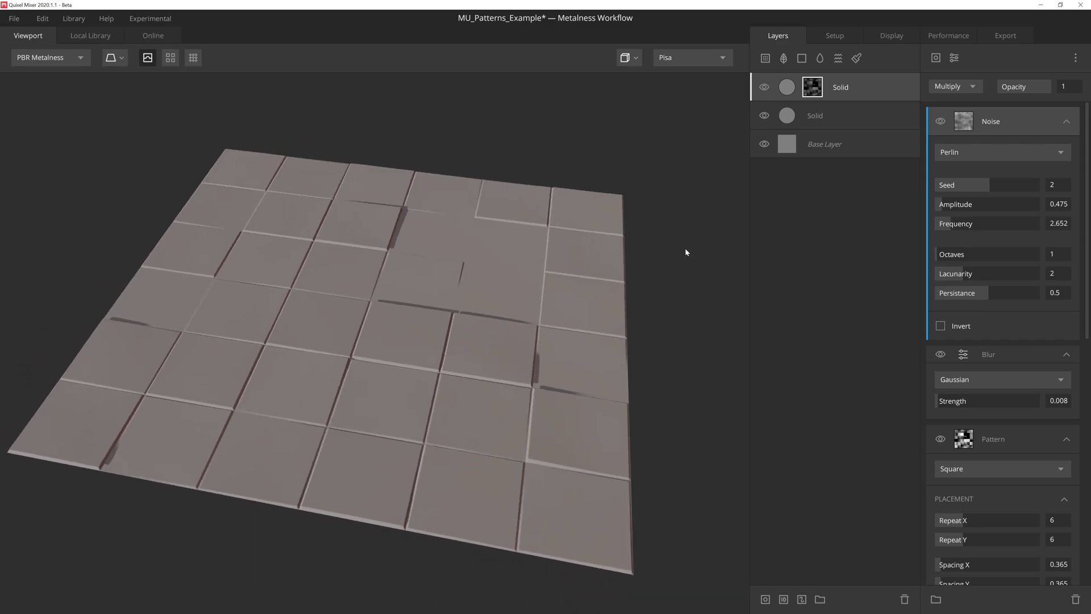
key(m)
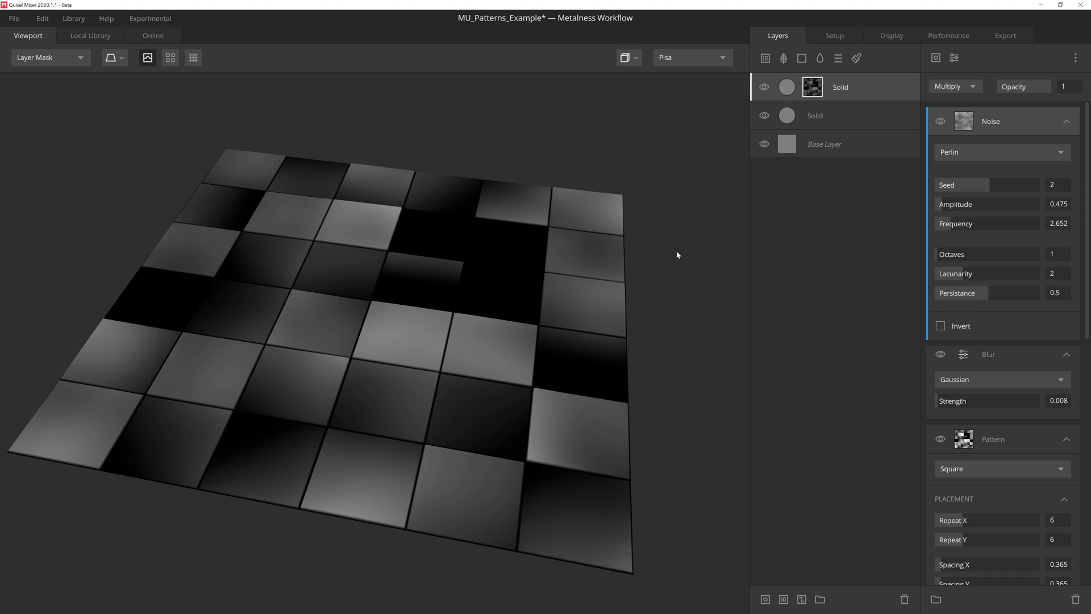
click(936, 57)
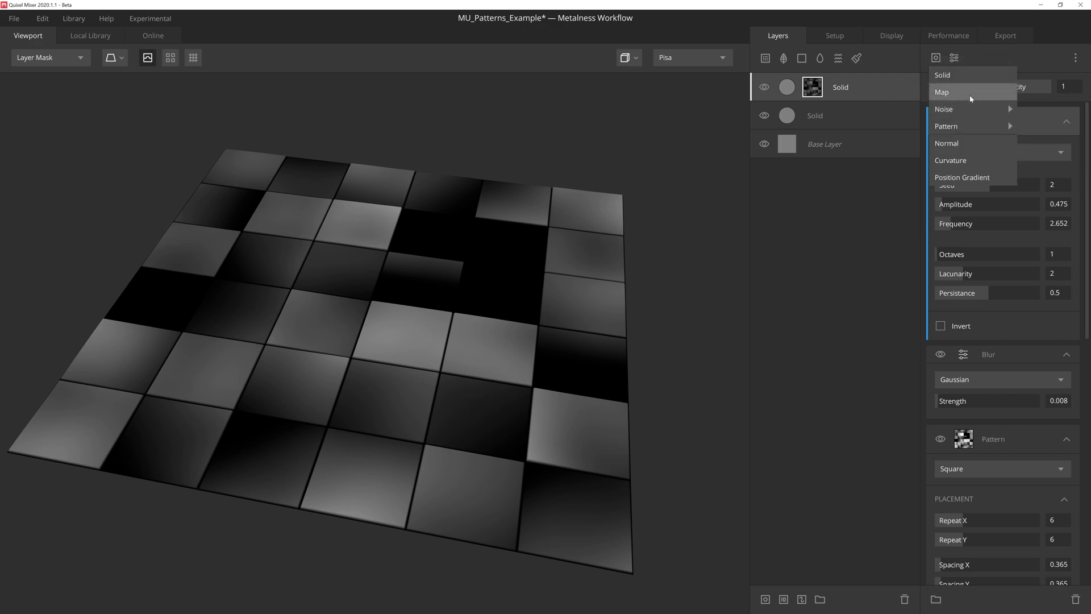
Add a Map component to the mask using the Concrete Damaged library asset.
click(966, 93)
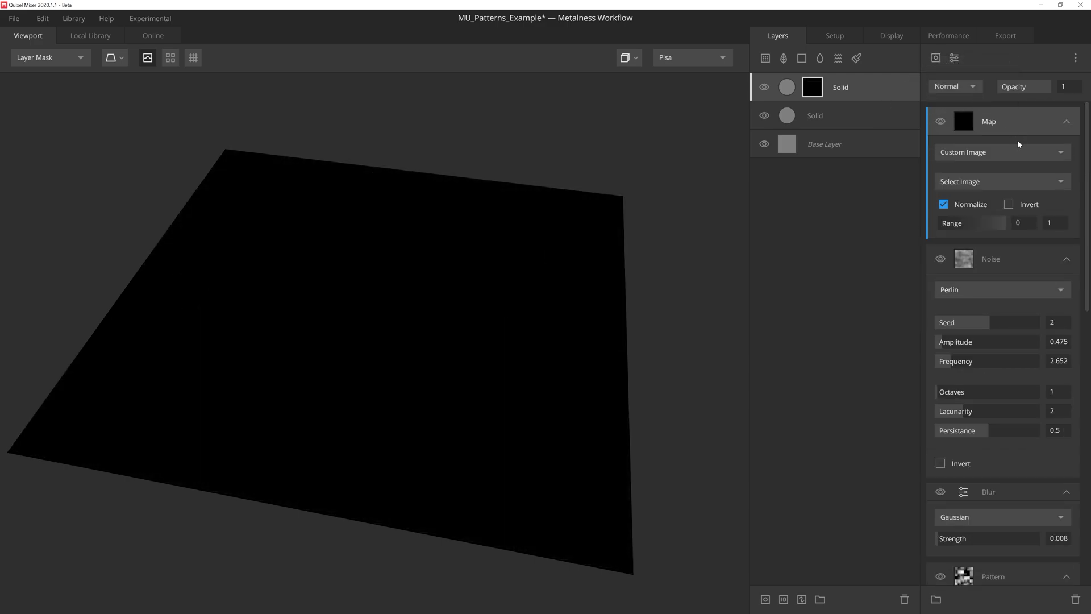
click(1026, 151)
click(1007, 204)
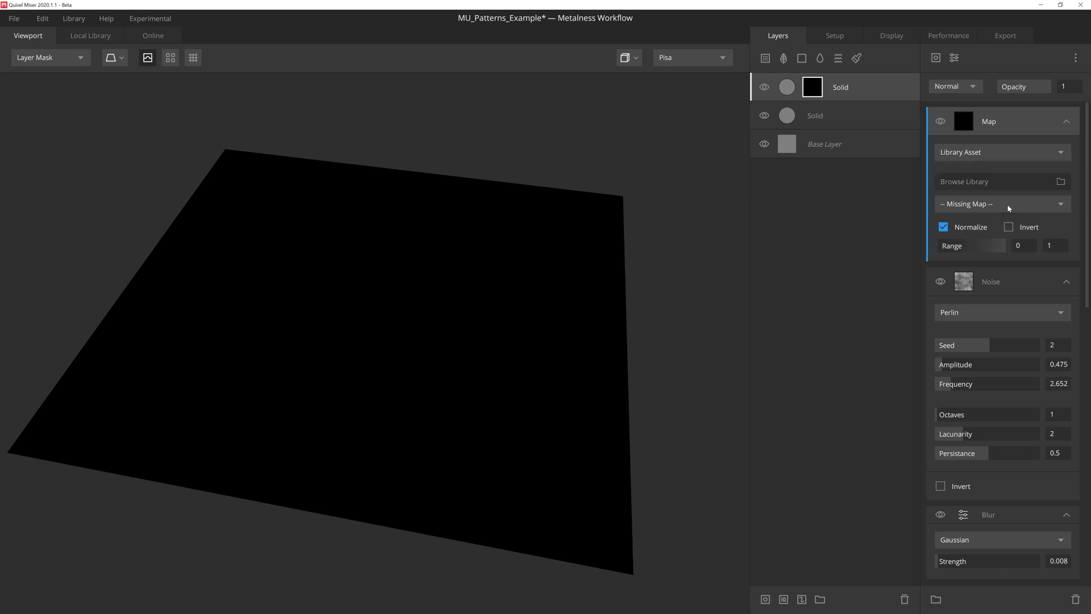
click(1060, 182)
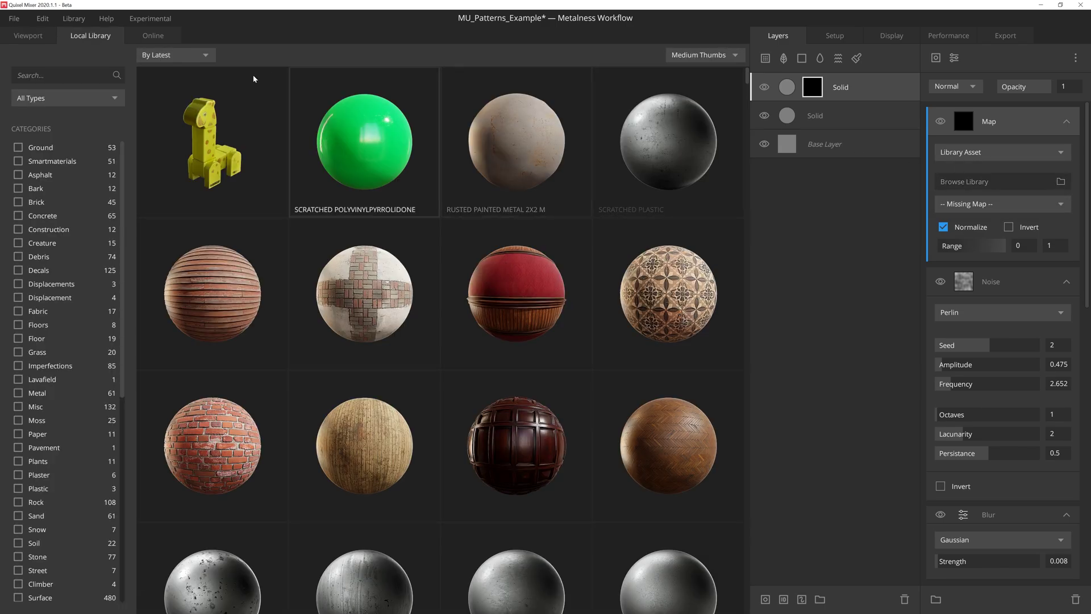
click(60, 76)
text(Concrete Damaged)
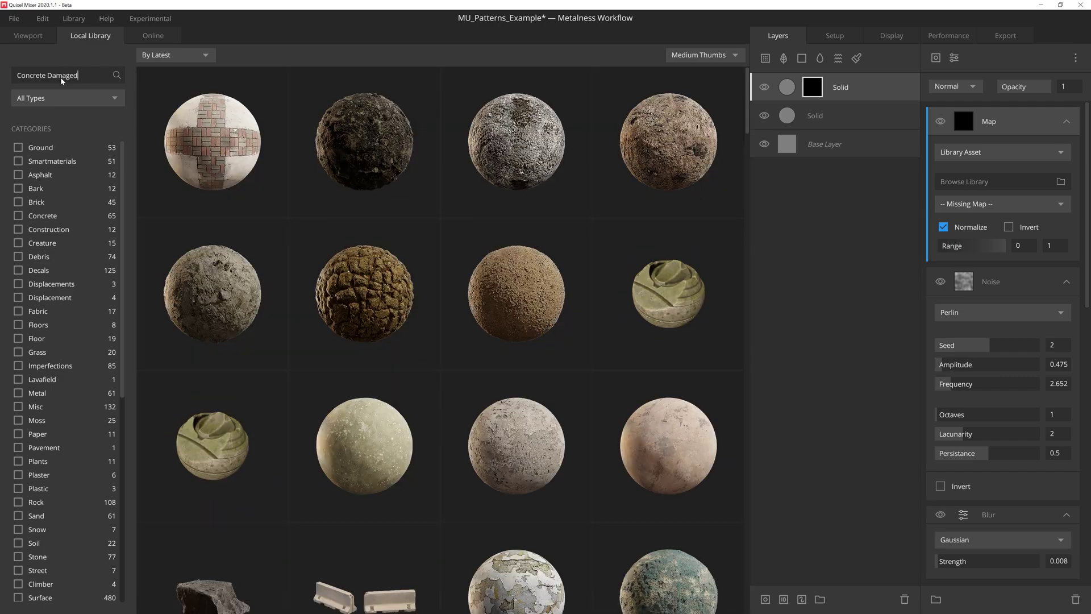
click(349, 268)
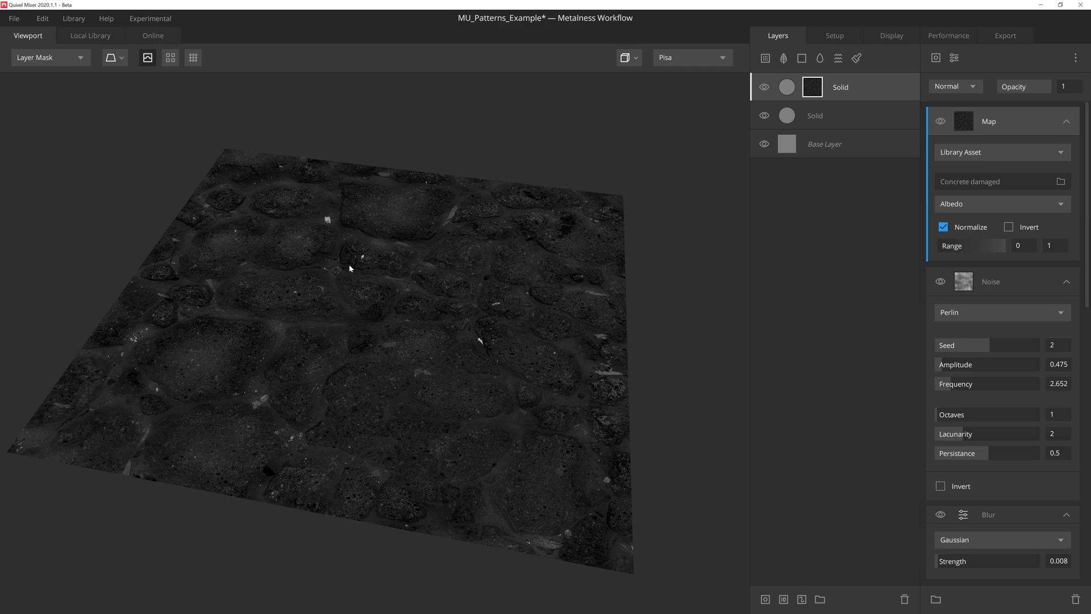
Use its Displacement channel with range max 0.841, Min blend and 0.747 opacity.
click(959, 210)
click(974, 272)
drag(1005, 246, 947, 248)
click(971, 87)
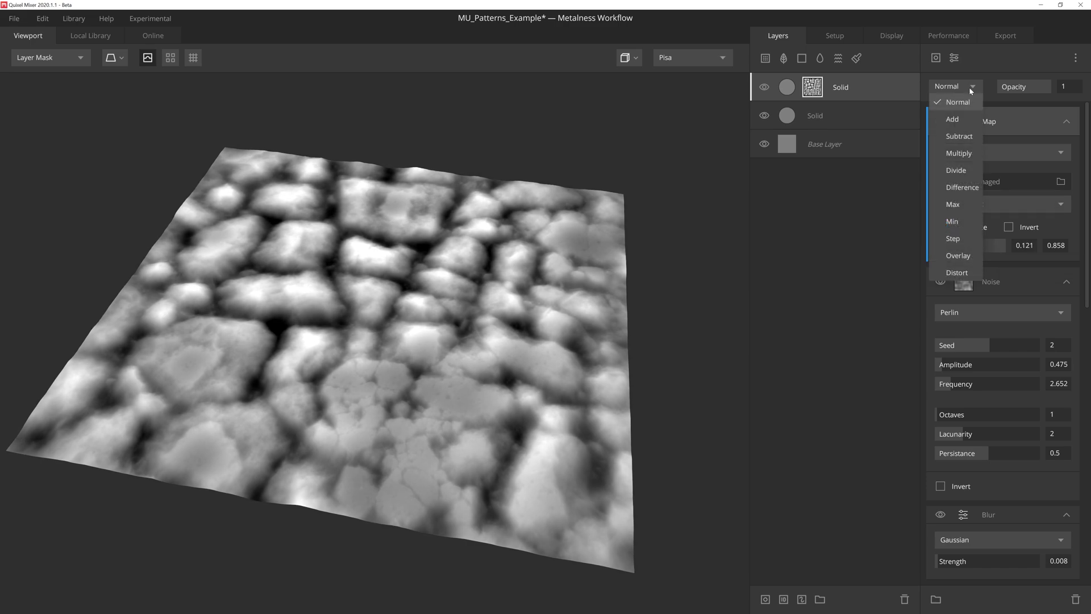
click(960, 221)
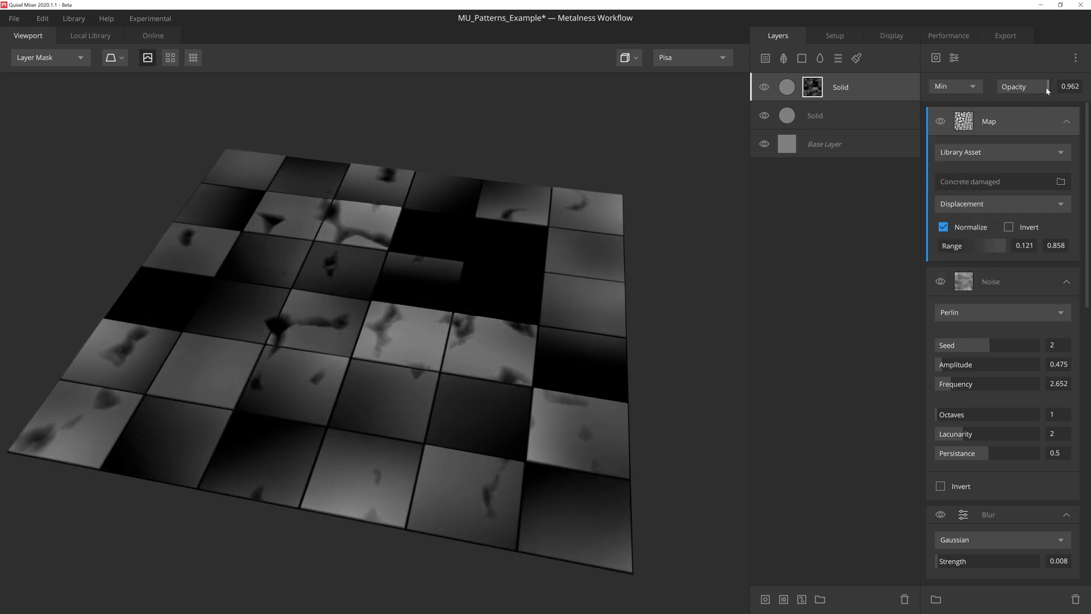
drag(1031, 85, 1035, 85)
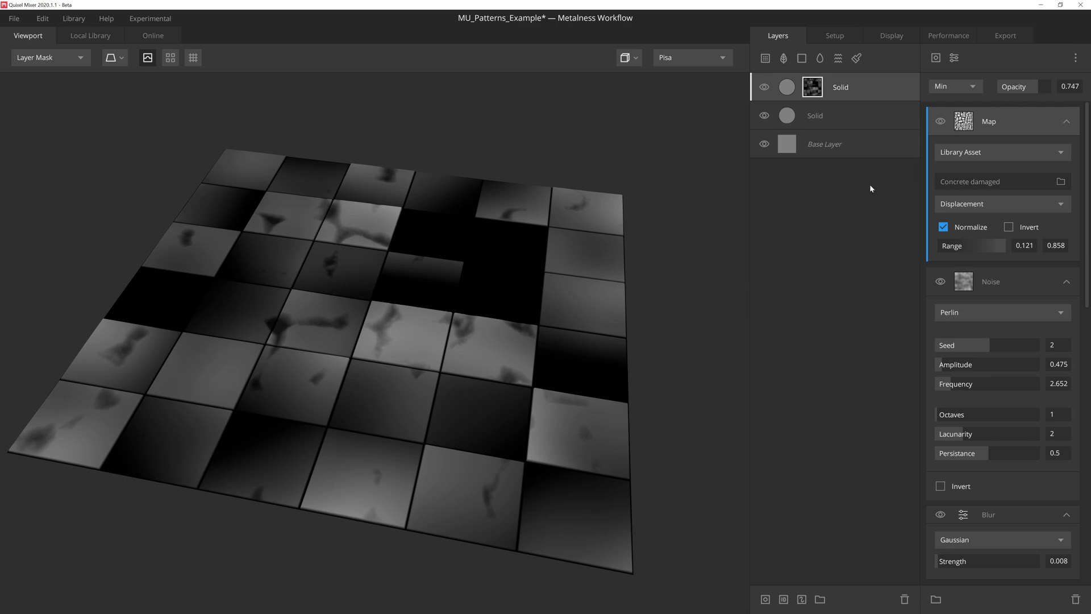
Inspect the chipped tiles in the shaded PBR view, then return to the layer mask view.
key(m)
mouse_move(512, 352)
mouse_down()
mouse_move(497, 367)
mouse_move(409, 361)
mouse_move(415, 333)
mouse_move(487, 339)
mouse_move(510, 360)
mouse_up()
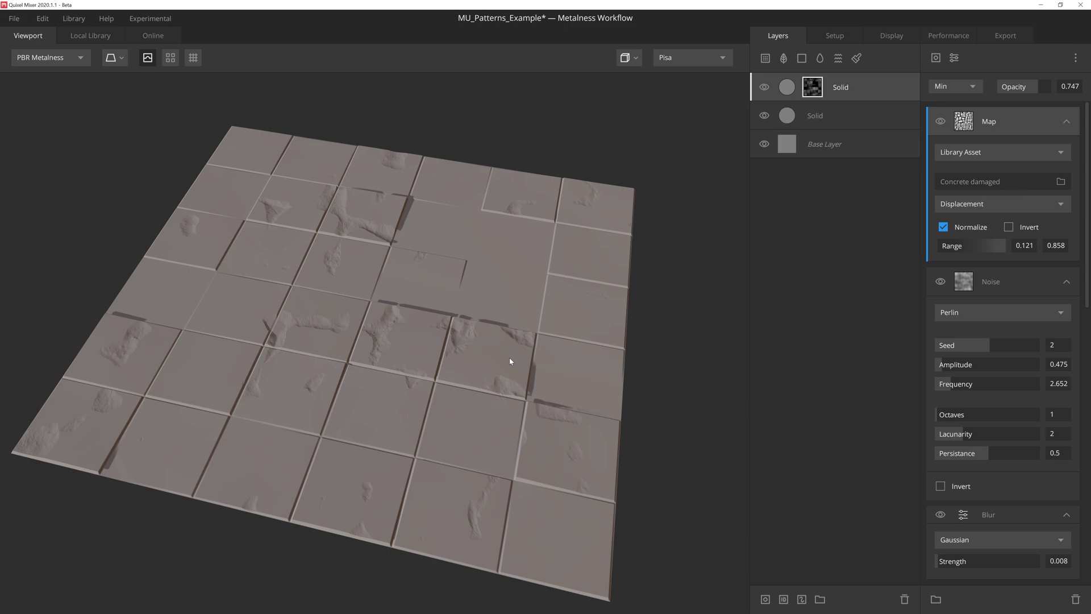
key(m)
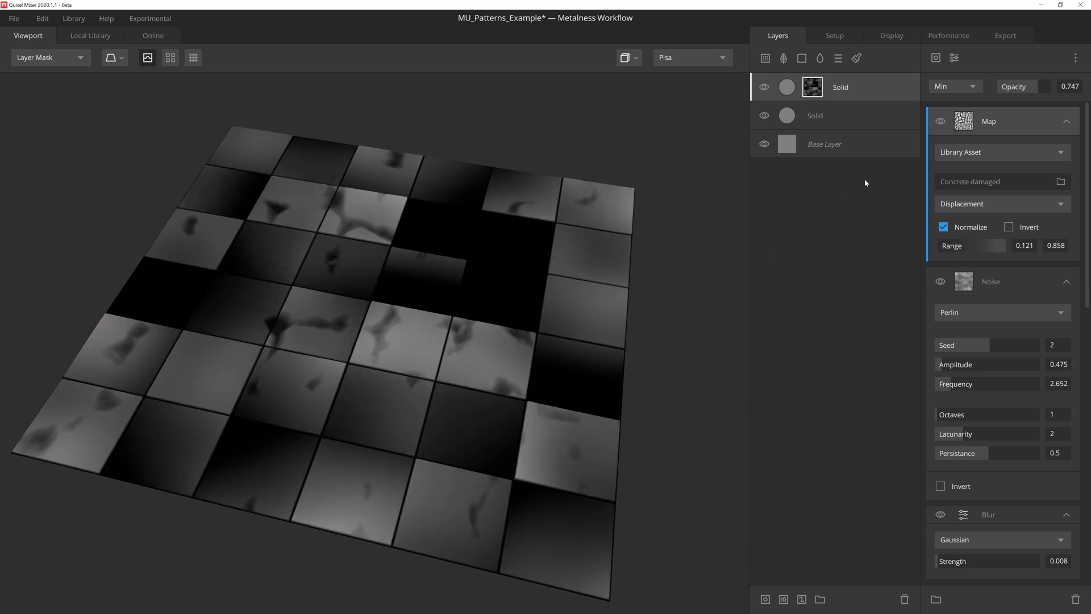
Add another Map component to the mask using the Fort Damaged Floor 2X2 M library asset.
click(935, 58)
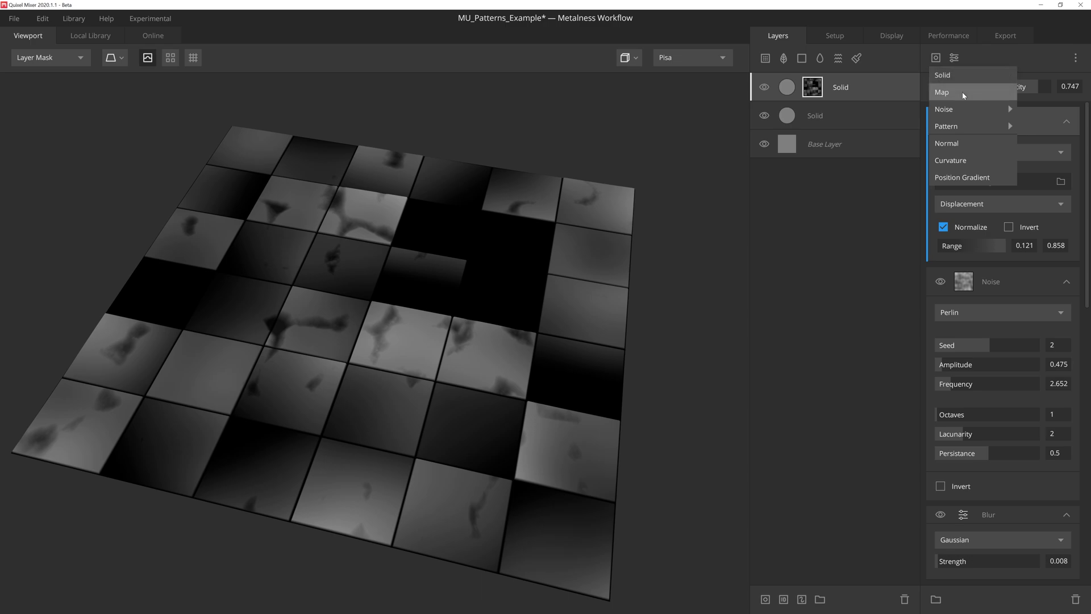
click(964, 92)
click(1001, 153)
click(1044, 184)
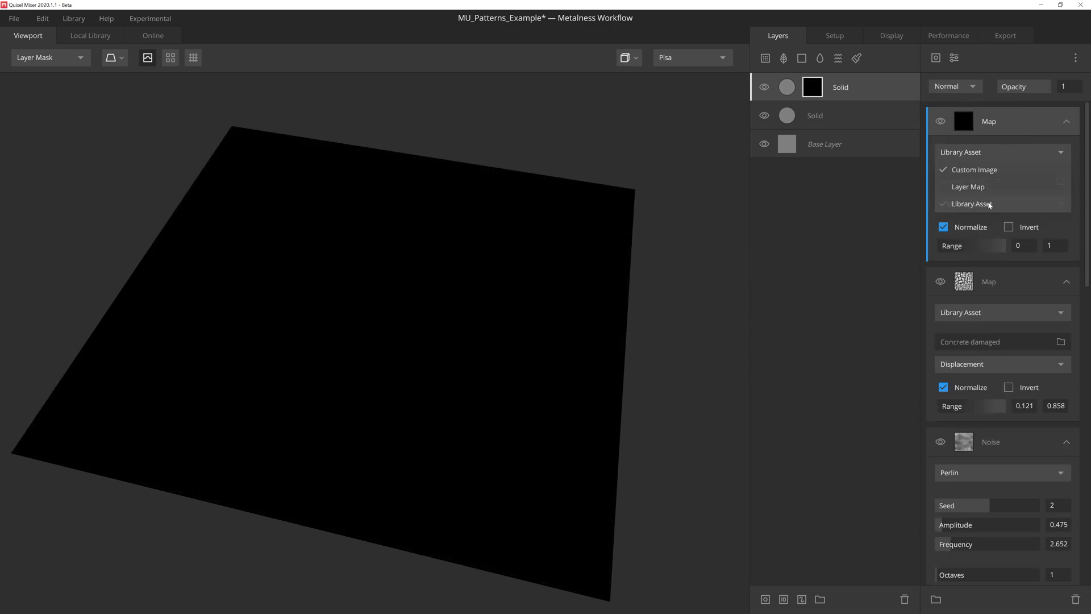
click(1045, 186)
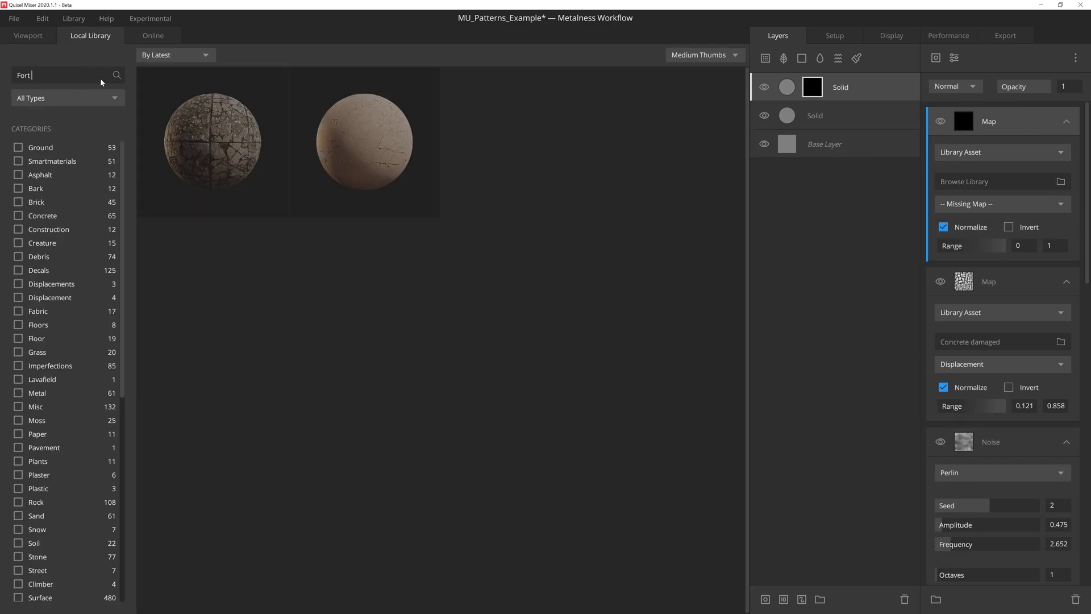
text(floor)
scroll(312, 260, down, 10)
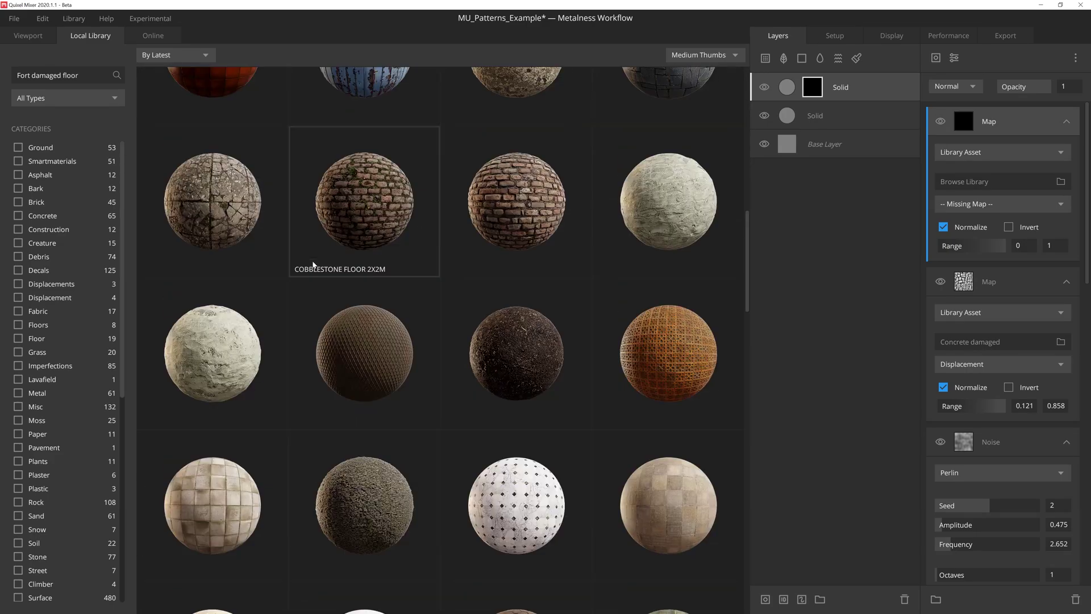
scroll(316, 238, down, 5)
click(236, 302)
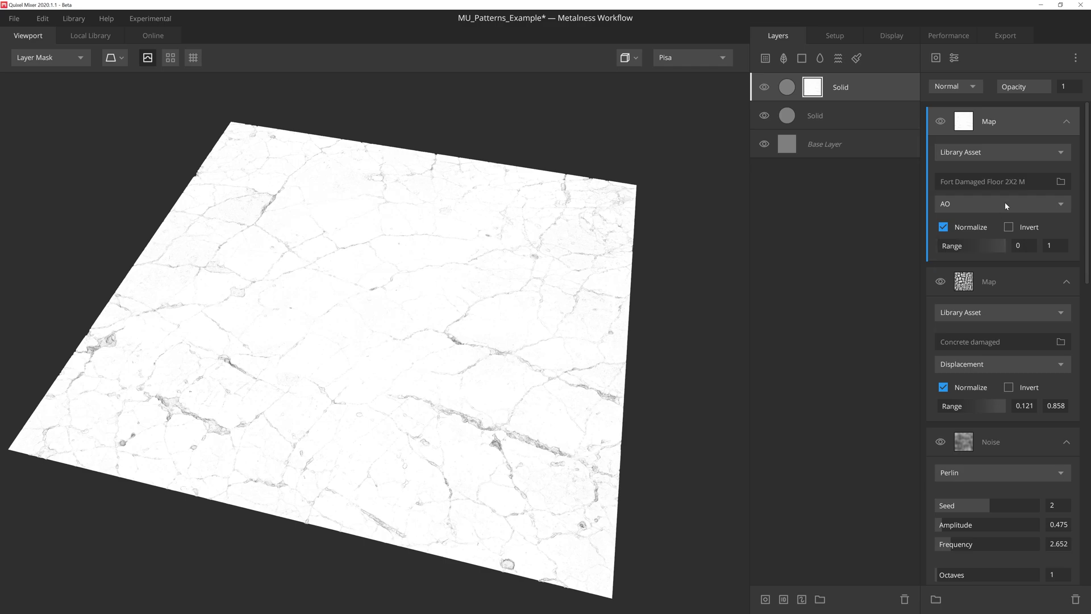
Use its Displacement channel with range 0.069–0.806, Multiply blend and about 0.797 opacity.
click(1005, 202)
click(1002, 270)
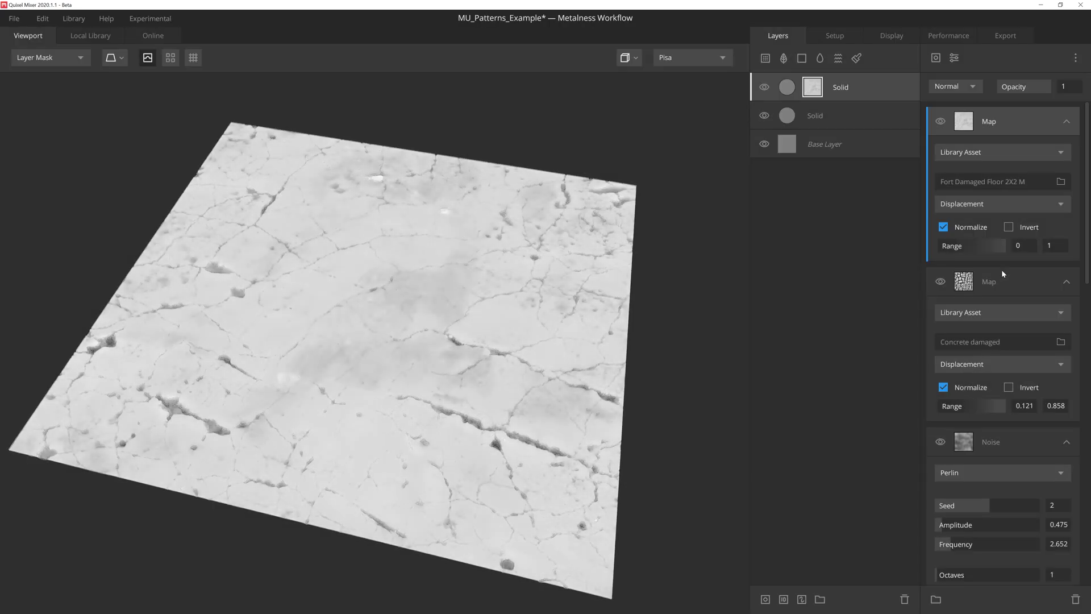
drag(1004, 252, 943, 248)
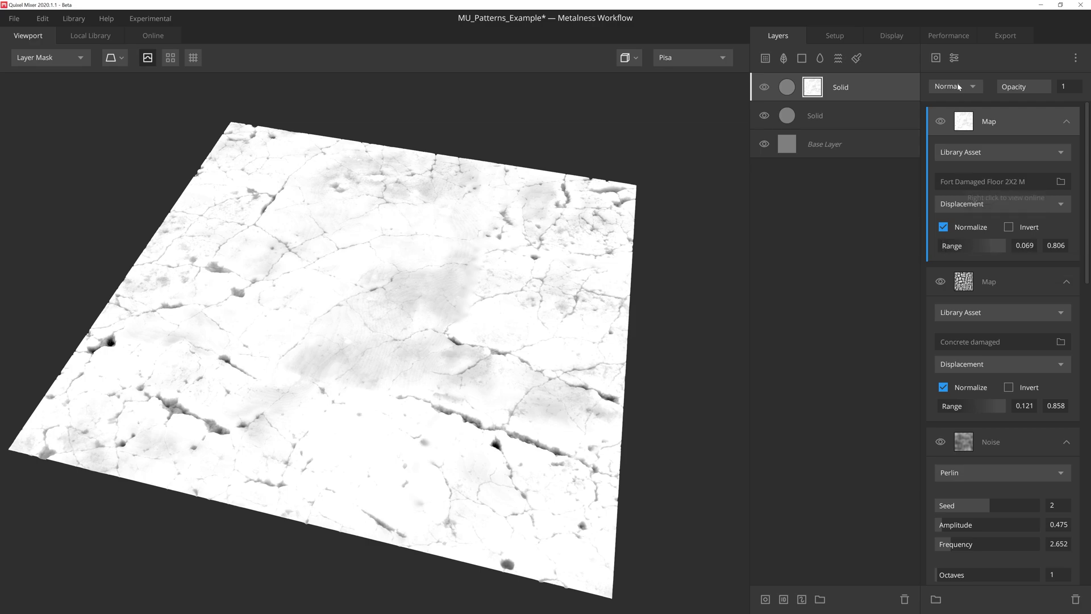
click(957, 86)
click(961, 153)
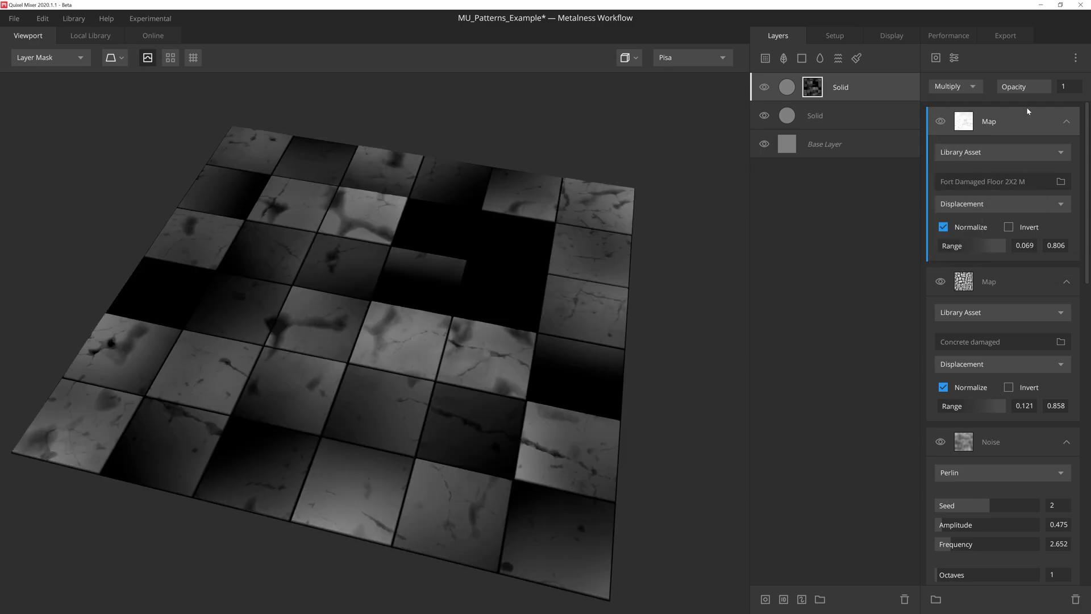
drag(1050, 86, 1041, 86)
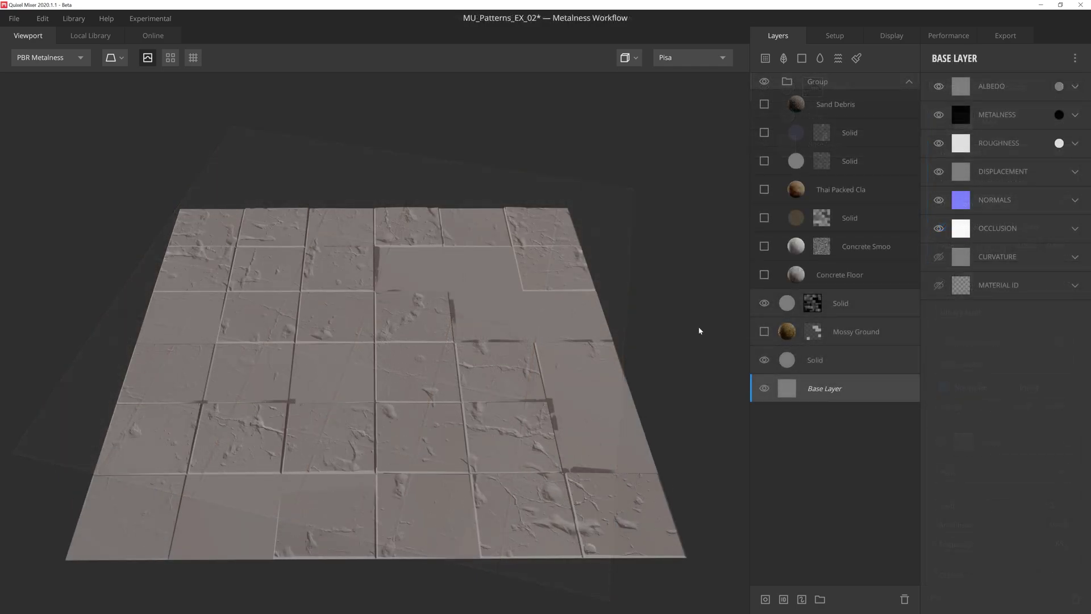
Make Mossy Ground, Concrete Floor, smooth concrete, packed clay and all Solid layers visible, then orbit the floor.
click(765, 332)
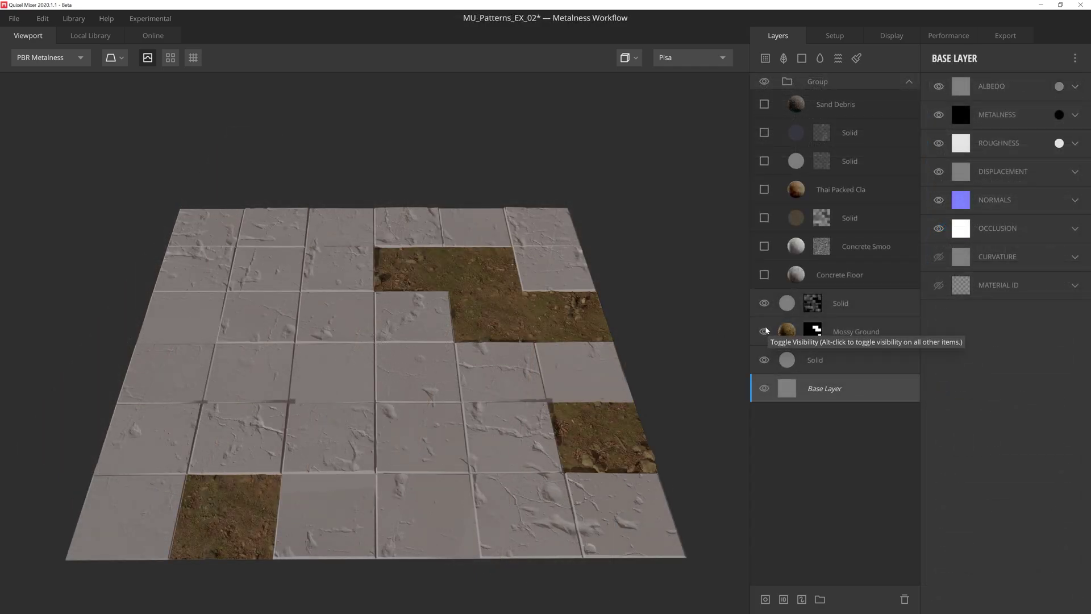
click(764, 275)
click(764, 246)
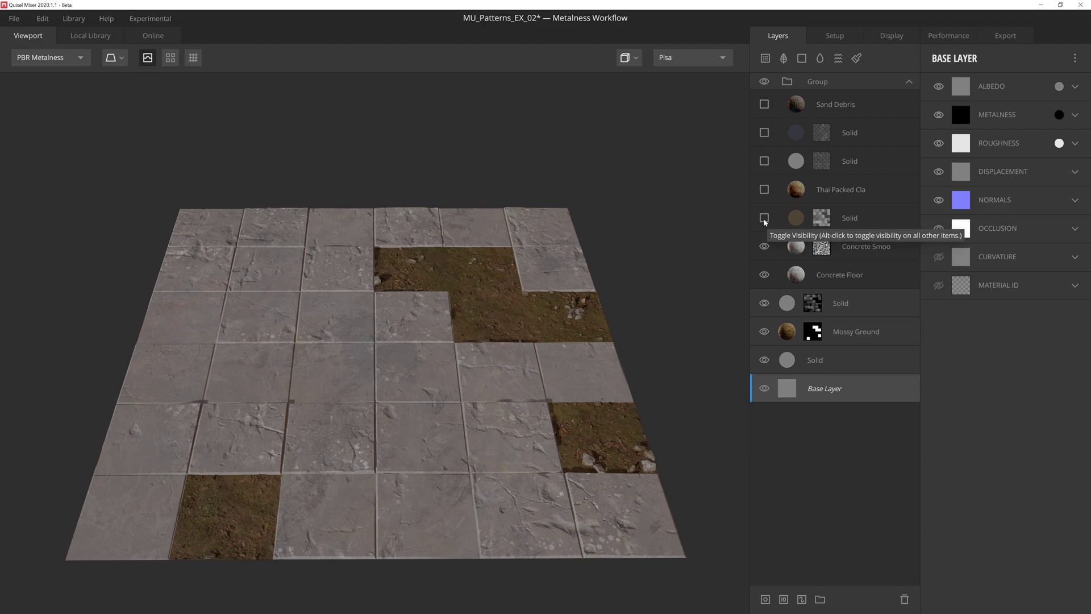
click(764, 219)
click(765, 190)
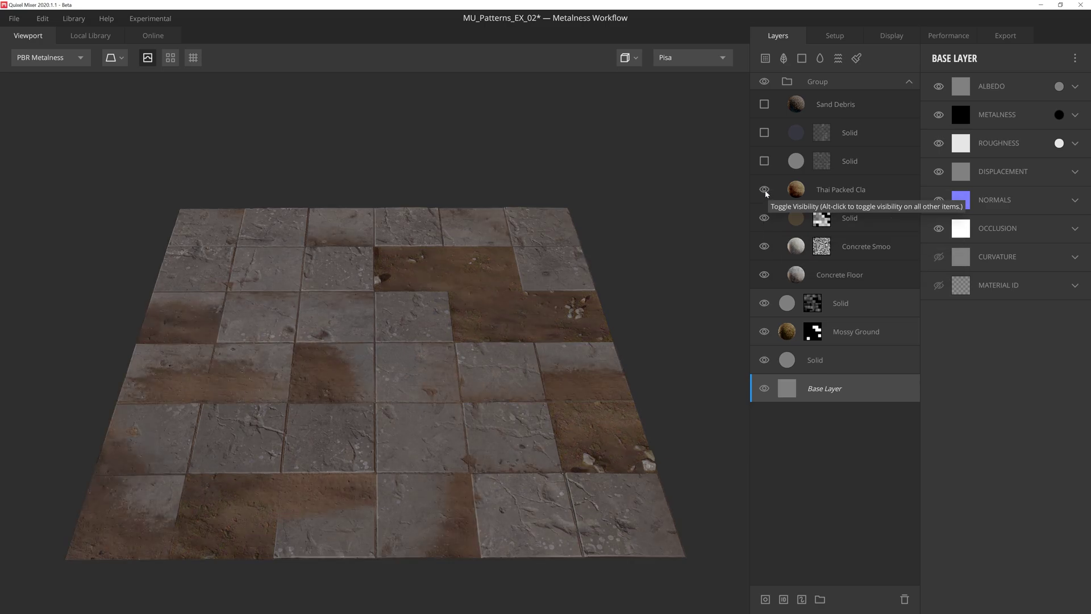
click(765, 161)
click(765, 132)
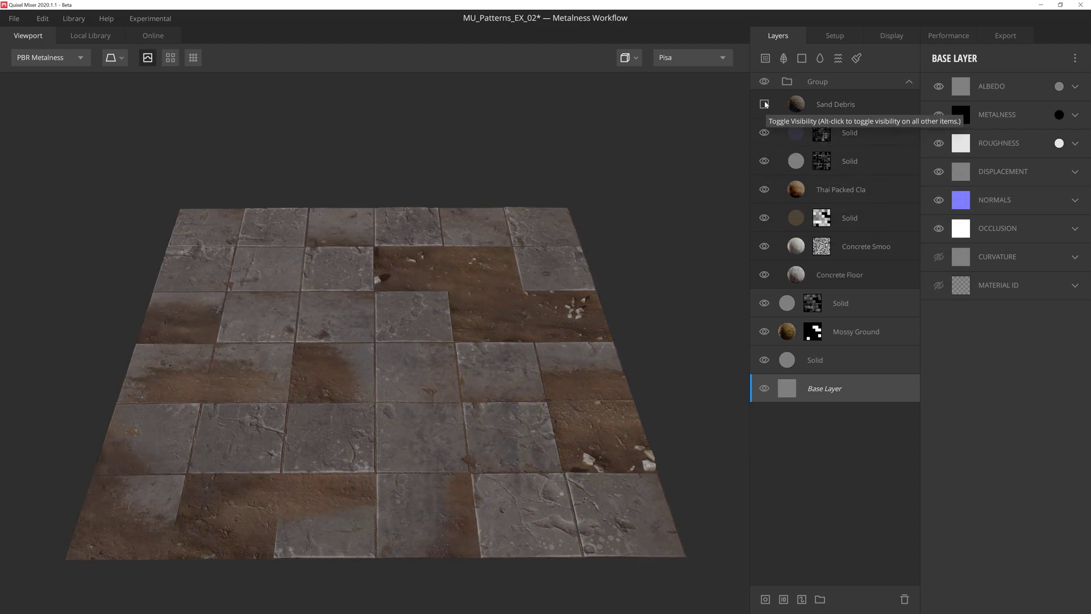
drag(658, 213, 448, 200)
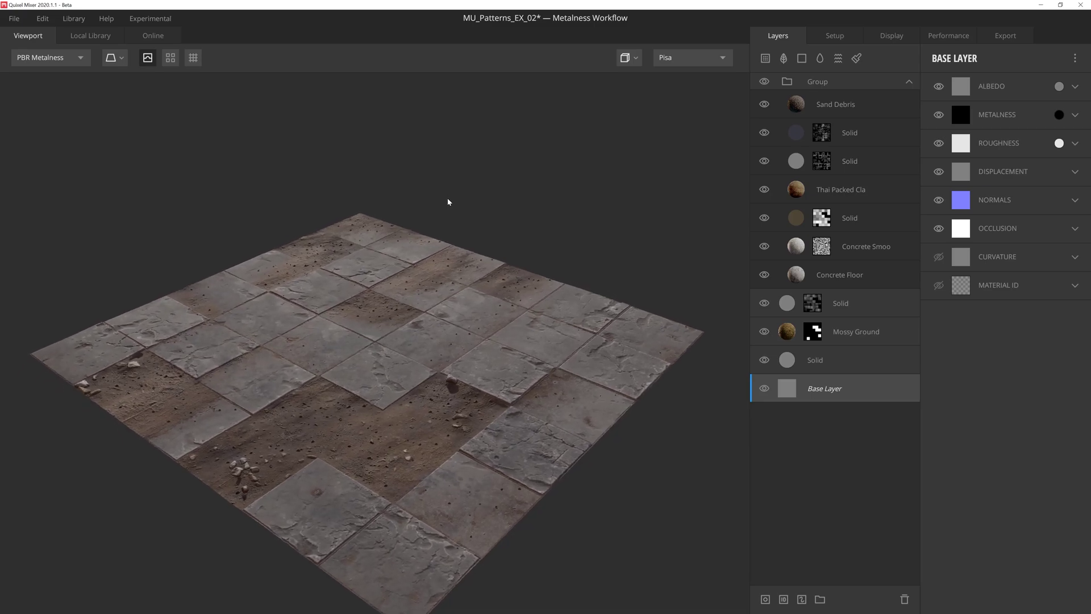